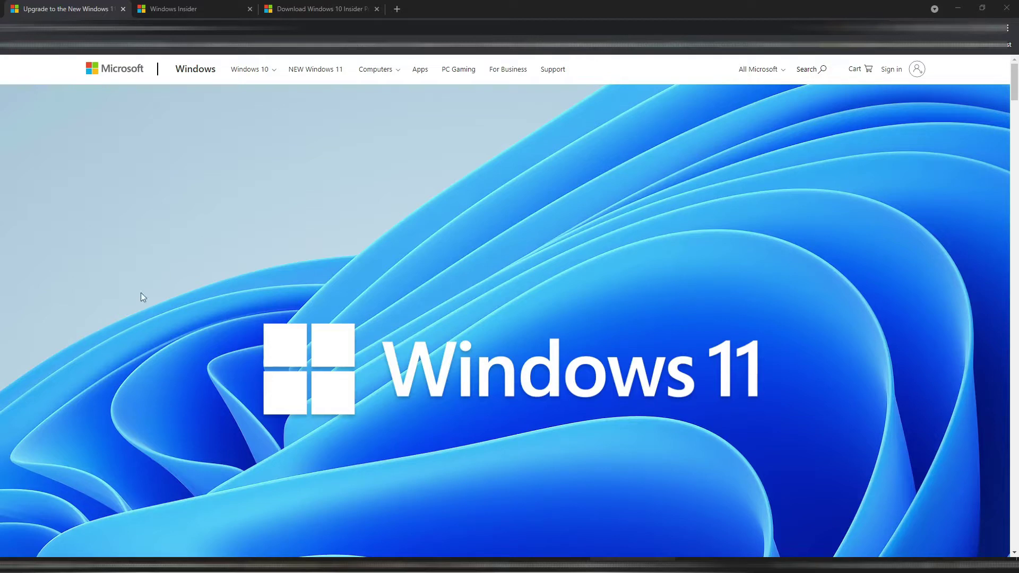
Step: Switch to the Windows Insider tab listing the Dev, Beta and Release Preview channel builds
{"action": "left_click", "coordinate": [207, 9]}
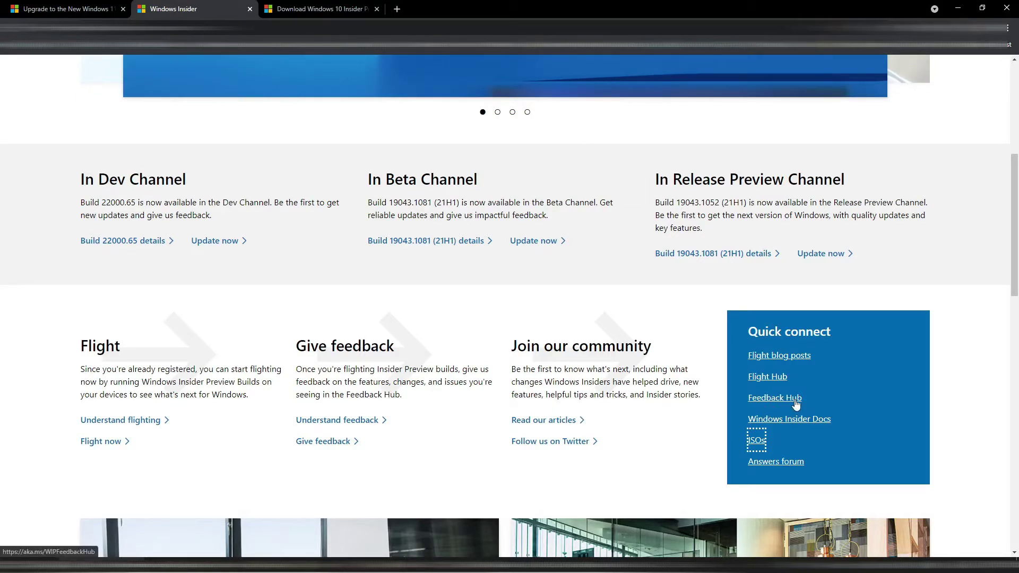
Step: View the ISO download page's edition list without choosing, glance at the Insider page, then return
{"action": "left_click", "coordinate": [339, 11]}
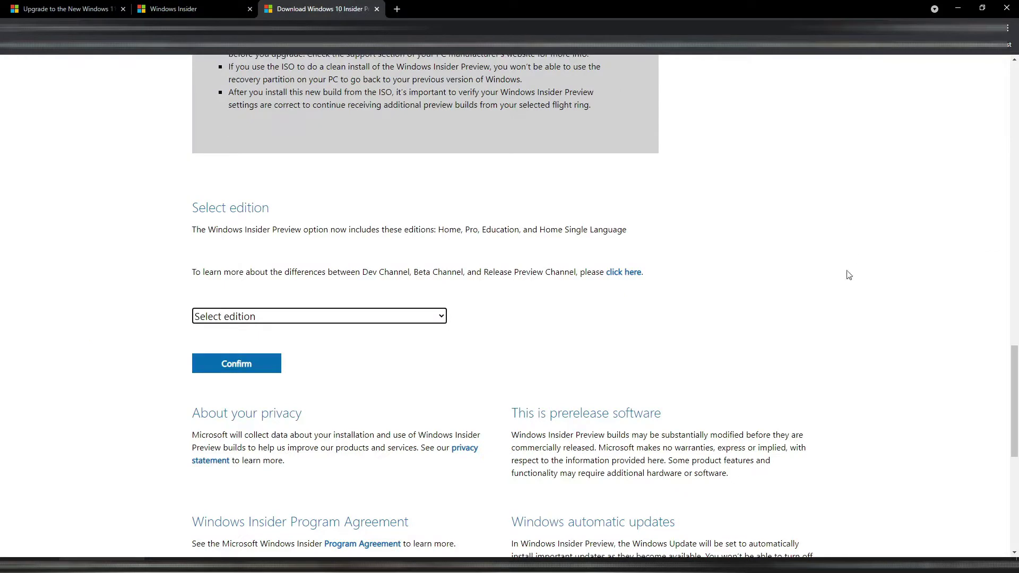
{"action": "left_click", "coordinate": [410, 317]}
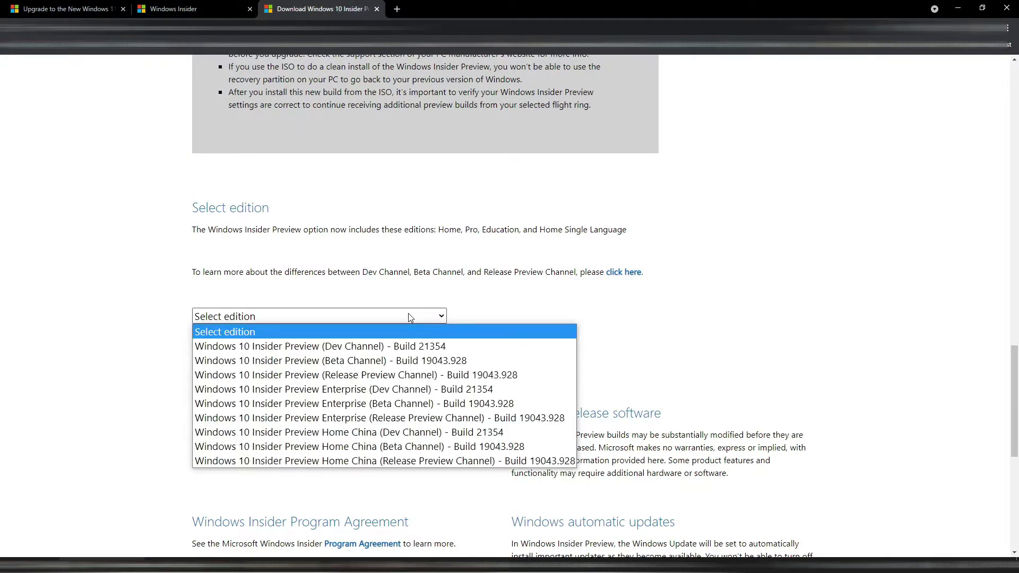
{"action": "left_click", "coordinate": [635, 262]}
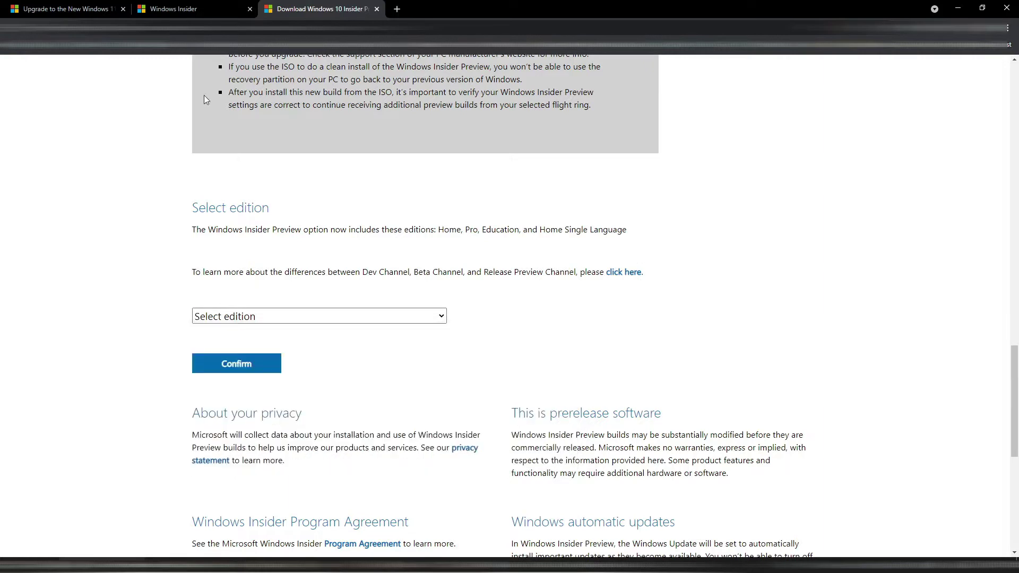
{"action": "left_click", "coordinate": [205, 12]}
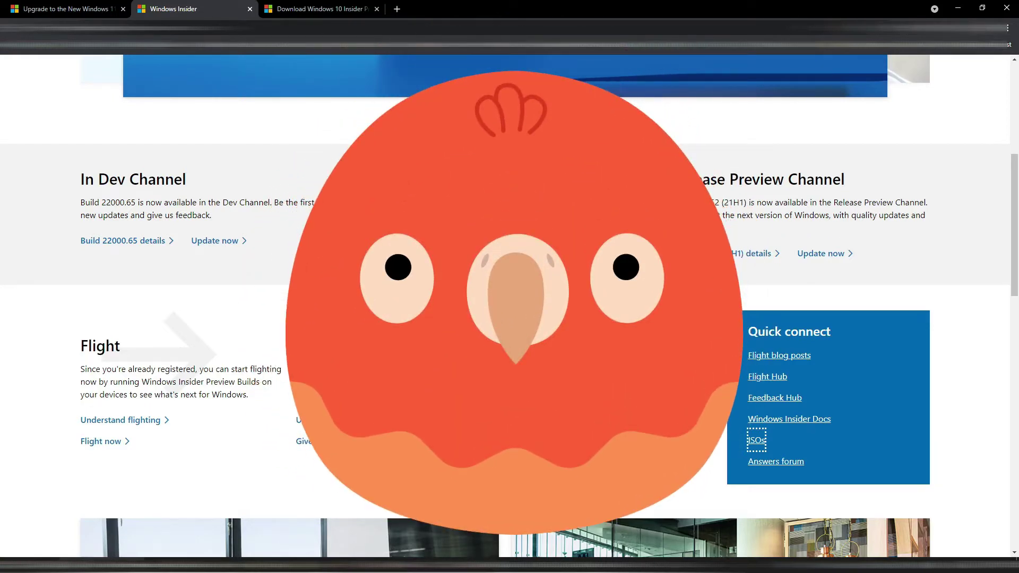
{"action": "left_click", "coordinate": [337, 12]}
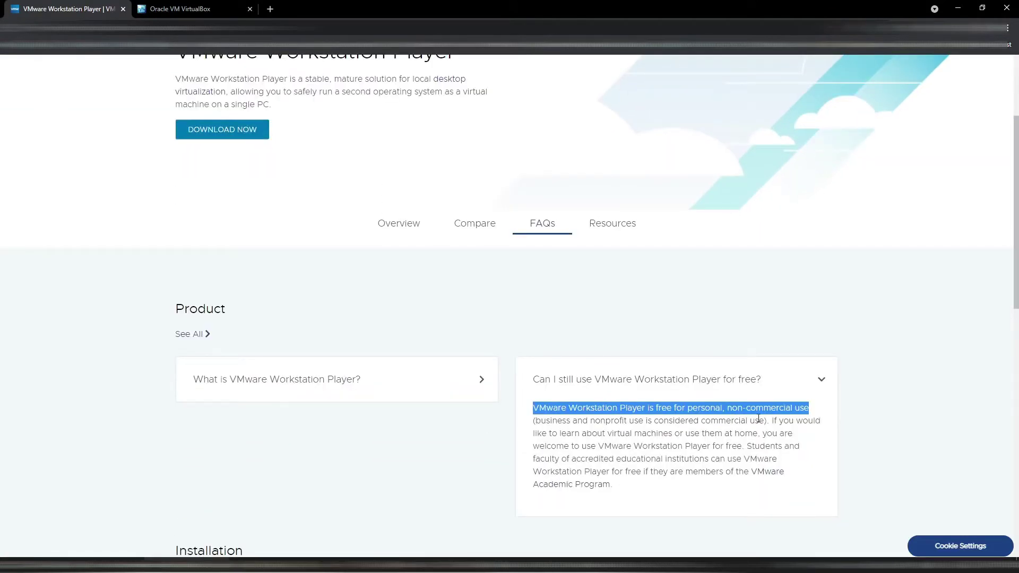
Step: Scroll the VMware Player page to the top and view the VirtualBox page for comparison
{"action": "scroll", "coordinate": [775, 419], "scroll_direction": "up", "scroll_amount": 3}
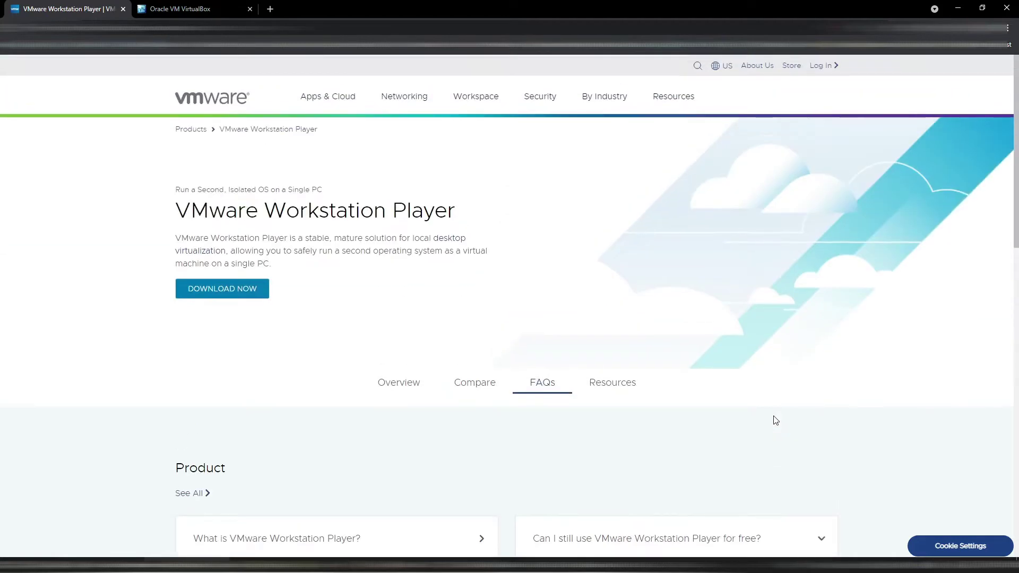
{"action": "left_click", "coordinate": [212, 9]}
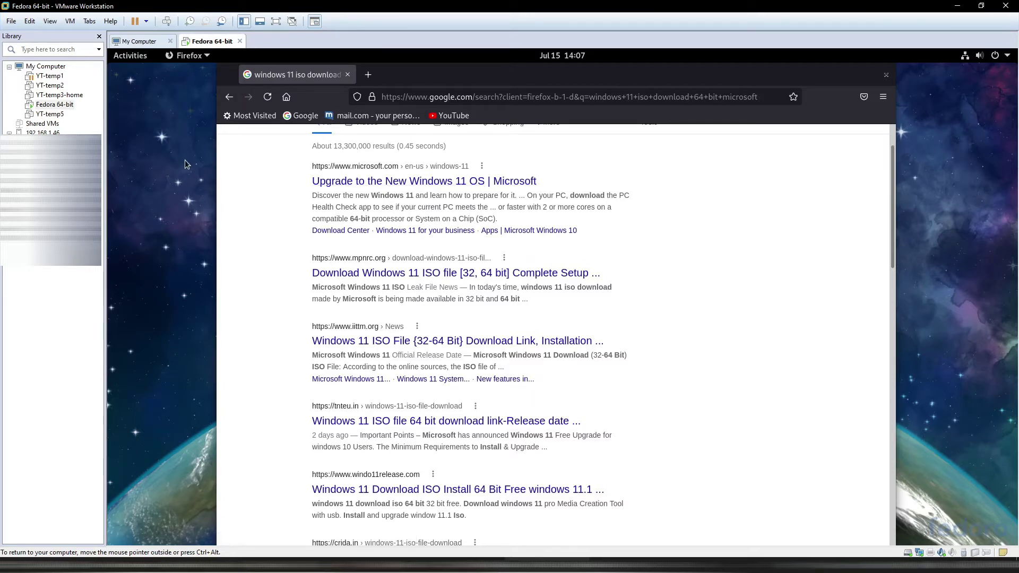
Step: Close the guest's calendar panel, release the VM, and start a New Virtual Machine on this computer
{"action": "left_click", "coordinate": [545, 56]}
{"action": "left_click", "coordinate": [118, 80]}
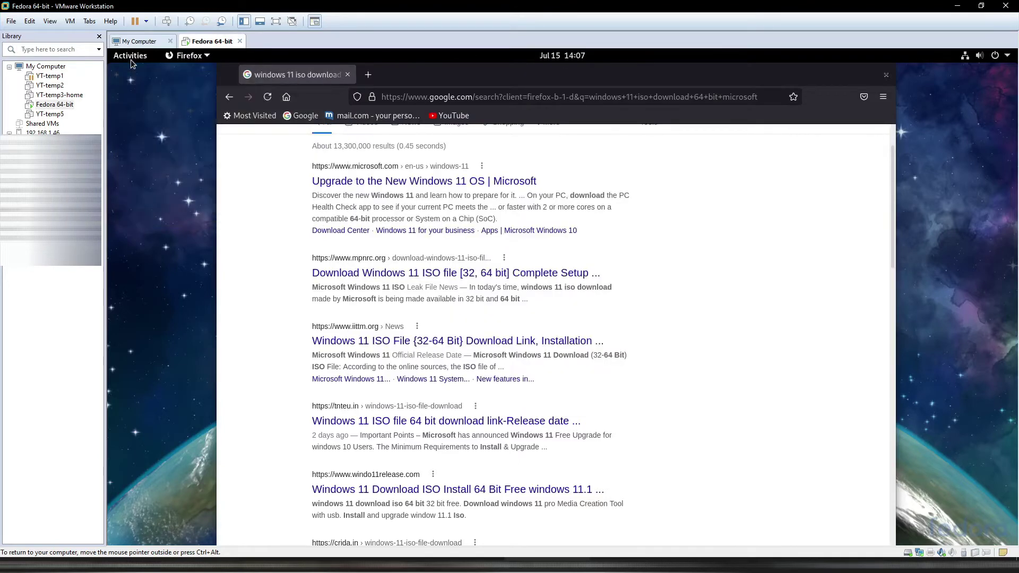
{"action": "key", "text": "ctrl+q"}
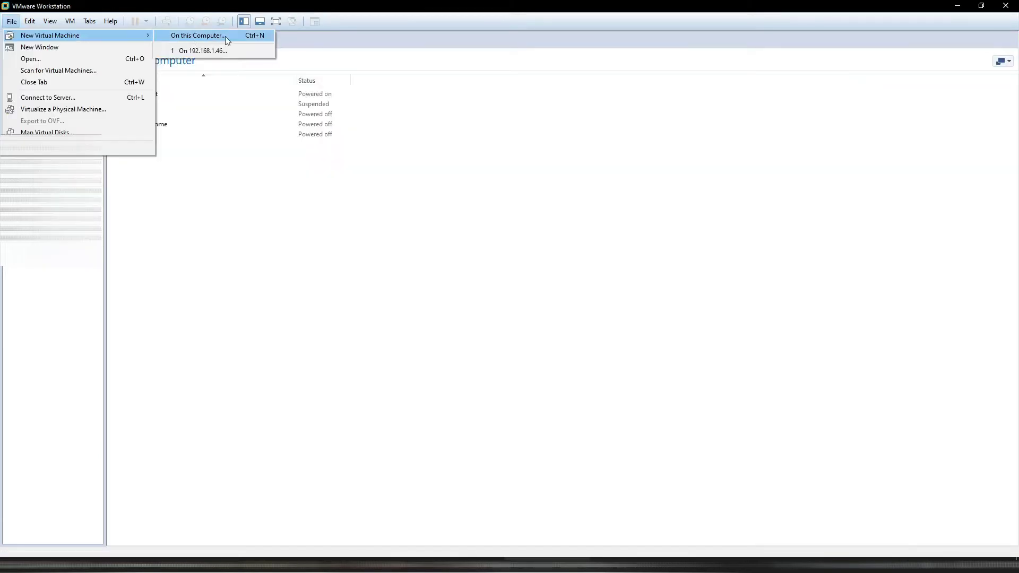
{"action": "left_click", "coordinate": [225, 41]}
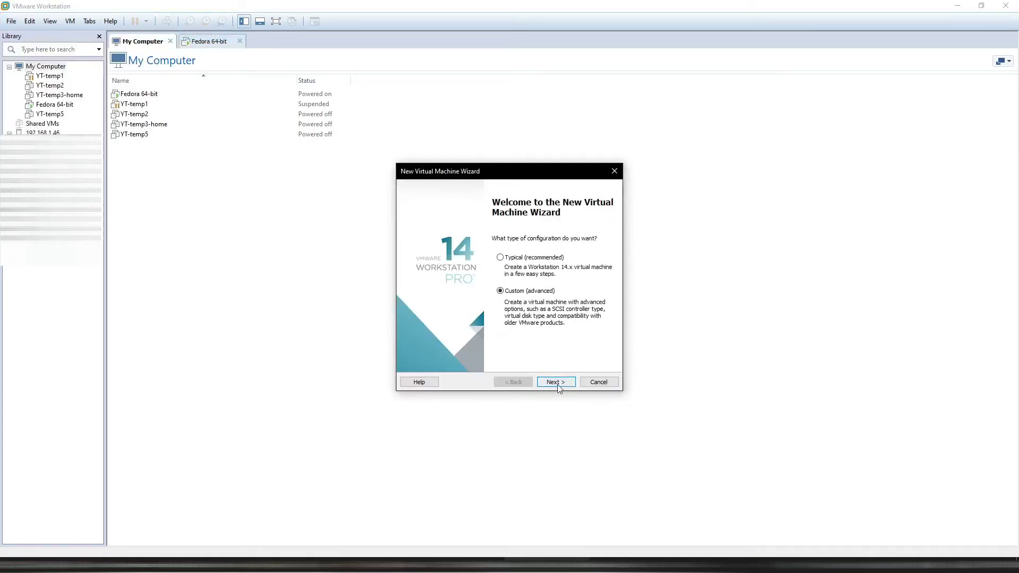
Step: Choose Custom setup with Workstation 14.x compatibility, installing from an ISO disc image, and browse for it
{"action": "left_click", "coordinate": [558, 384]}
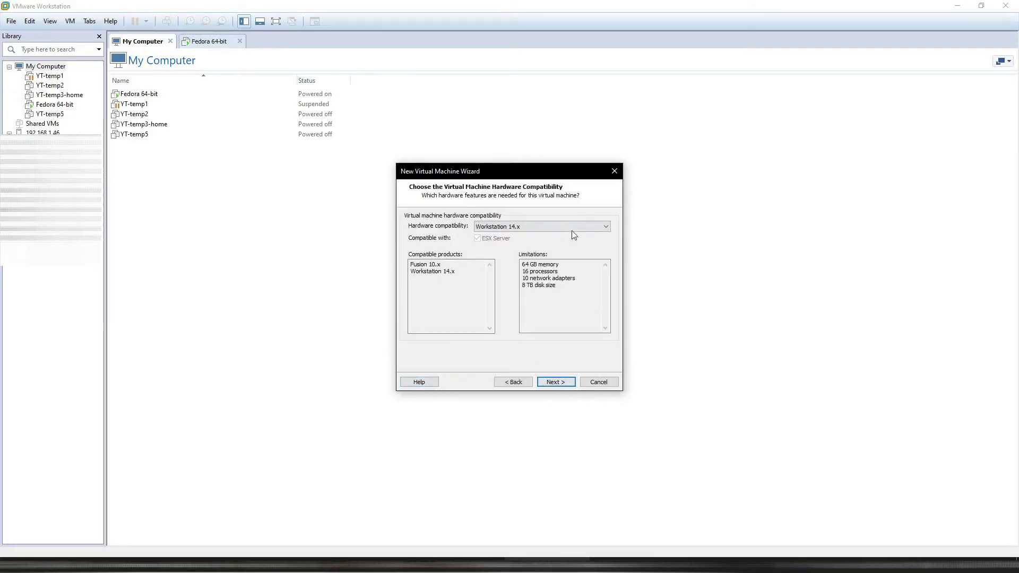
{"action": "left_click", "coordinate": [569, 381]}
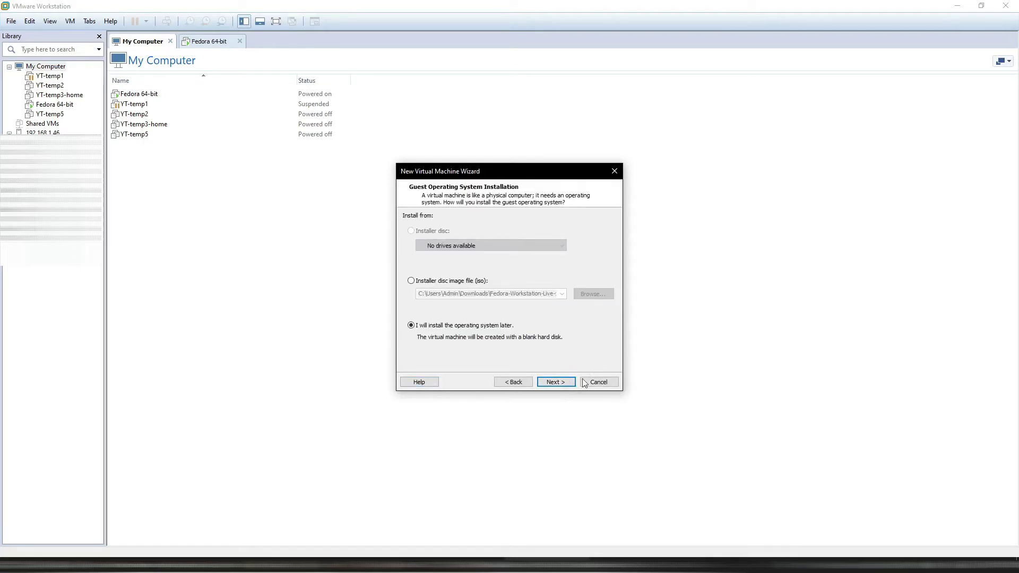
{"action": "left_click", "coordinate": [412, 281]}
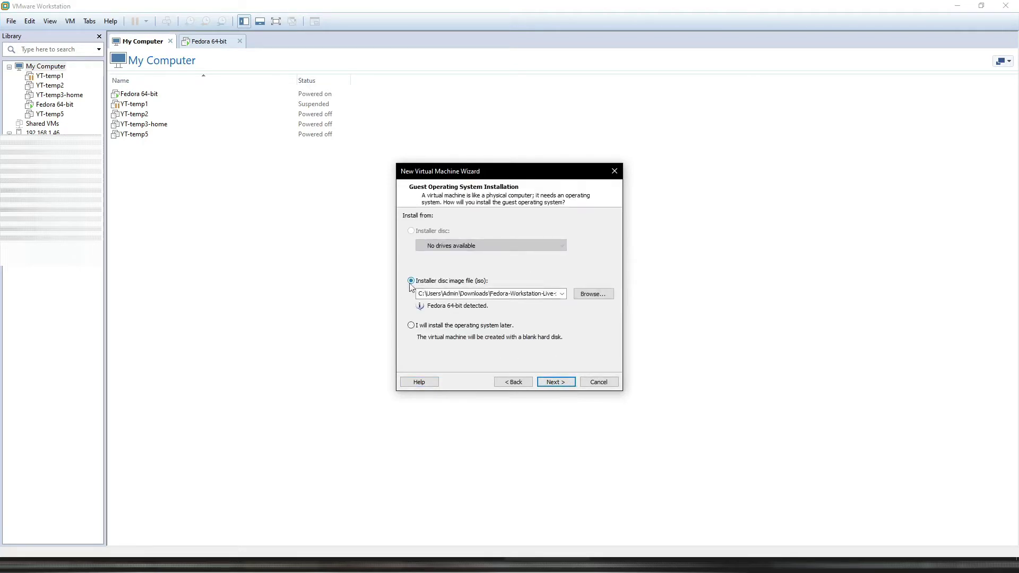
{"action": "left_click", "coordinate": [590, 294]}
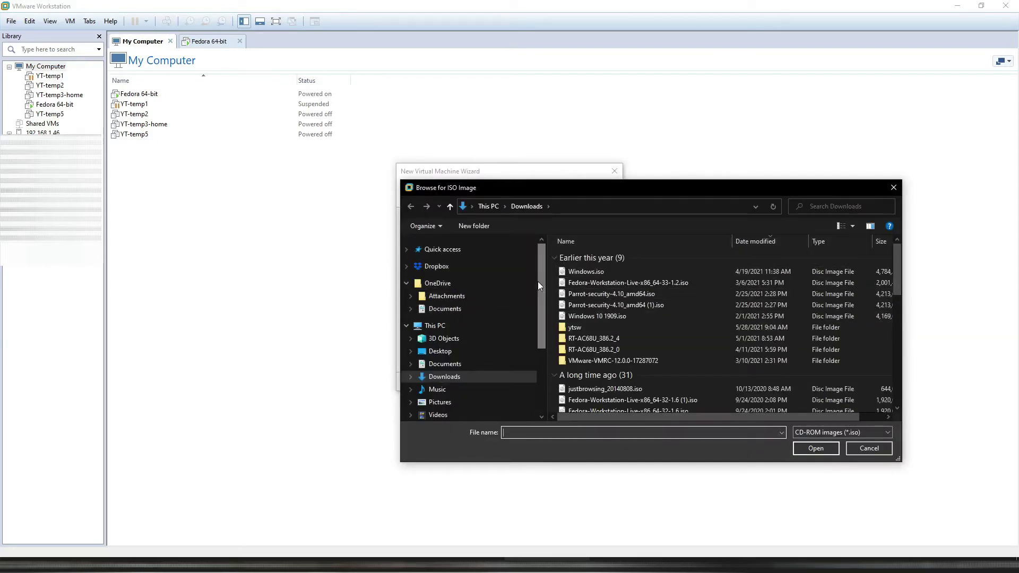
Step: Pick the Windows 11 build 21996 ISO from C:\Appliance VM\Windows 11 as the installer disc
{"action": "scroll", "coordinate": [540, 281], "scroll_direction": "down", "scroll_amount": 1}
{"action": "left_click", "coordinate": [449, 406]}
{"action": "double_click", "coordinate": [623, 289]}
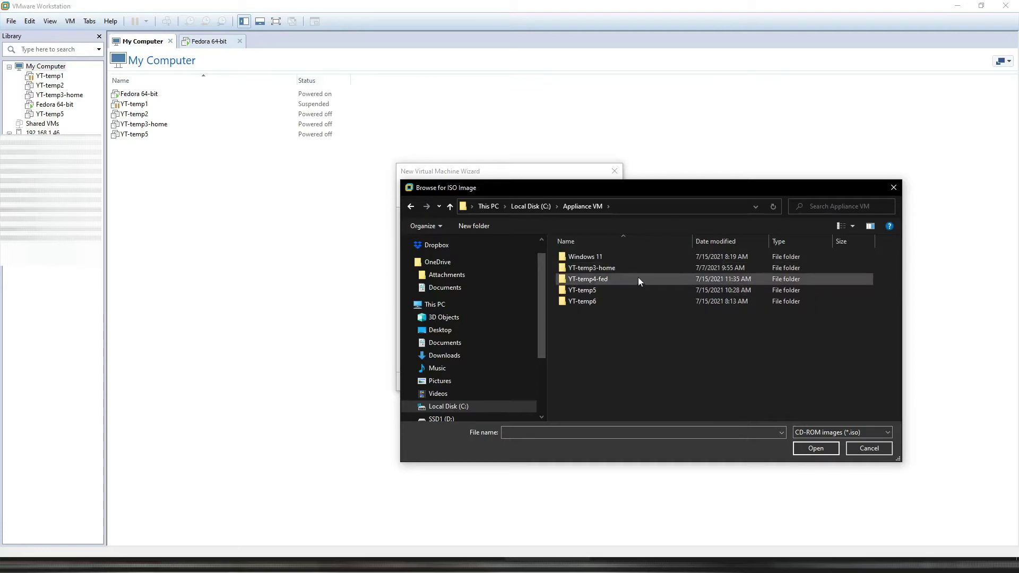
{"action": "double_click", "coordinate": [593, 257]}
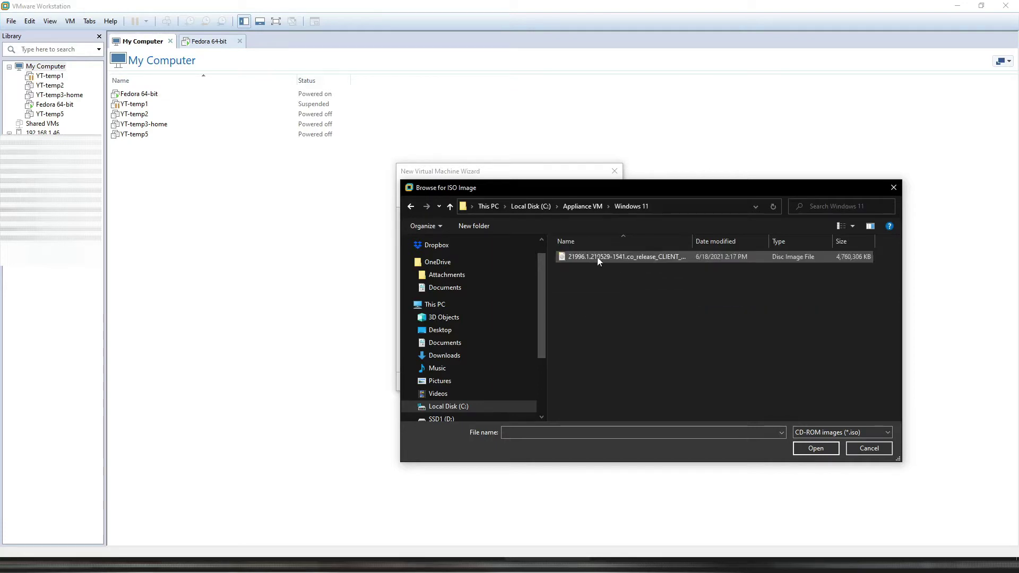
{"action": "left_click", "coordinate": [585, 256]}
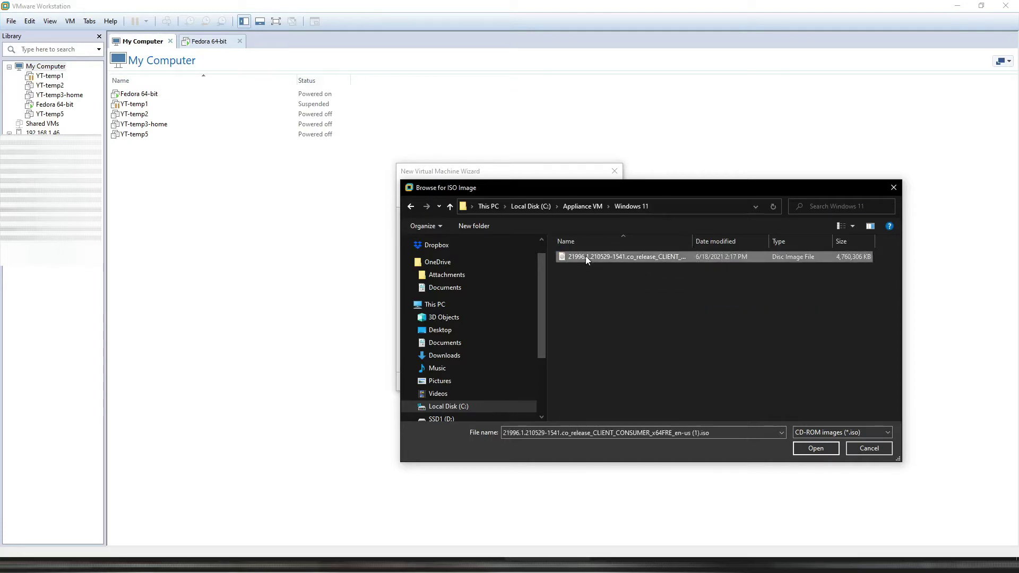
{"action": "left_click", "coordinate": [816, 448]}
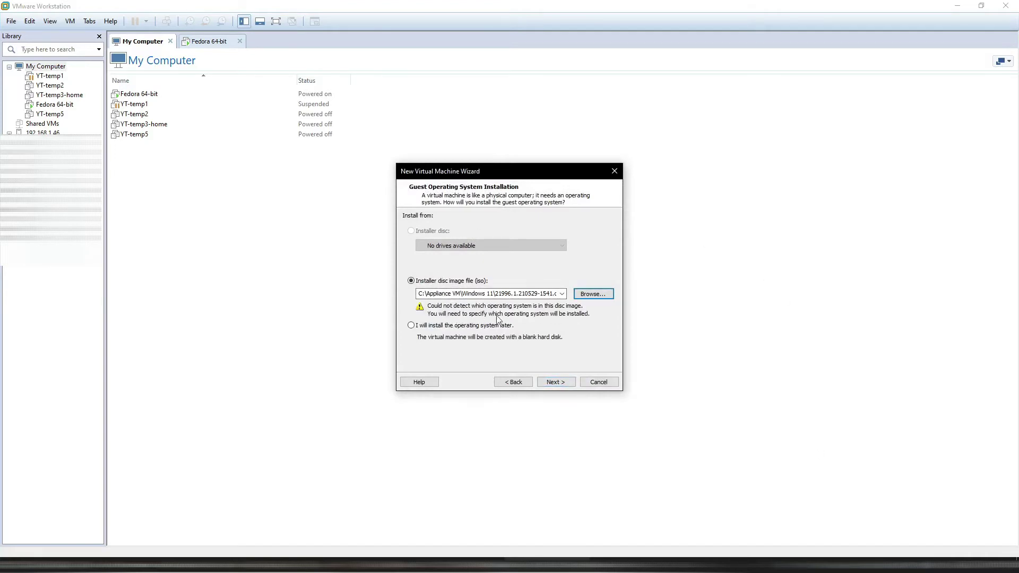
Step: Get past the undetected-OS warning and set the guest OS to Microsoft Windows, Windows 10 x64
{"action": "left_click", "coordinate": [556, 382]}
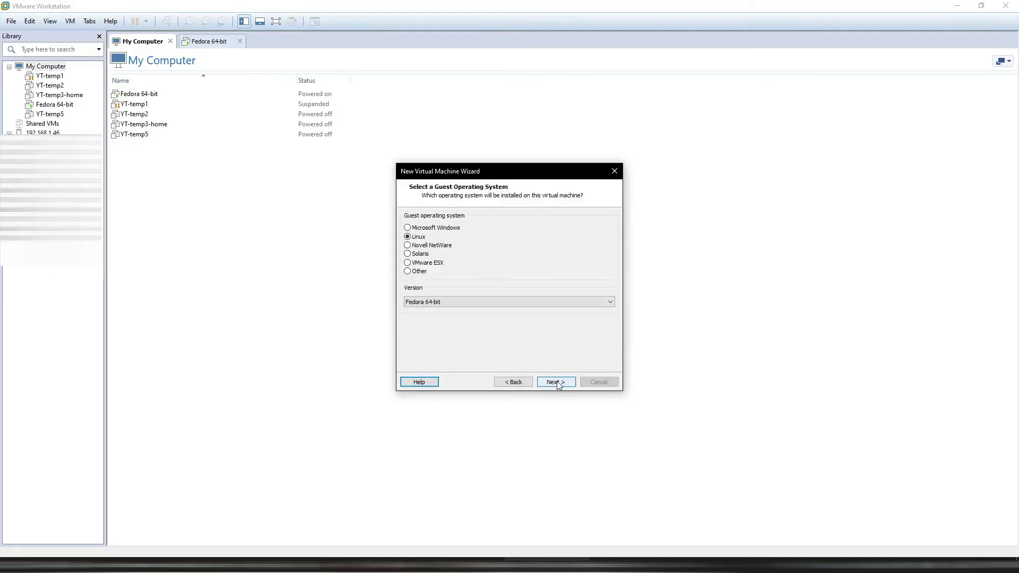
{"action": "left_click", "coordinate": [408, 228]}
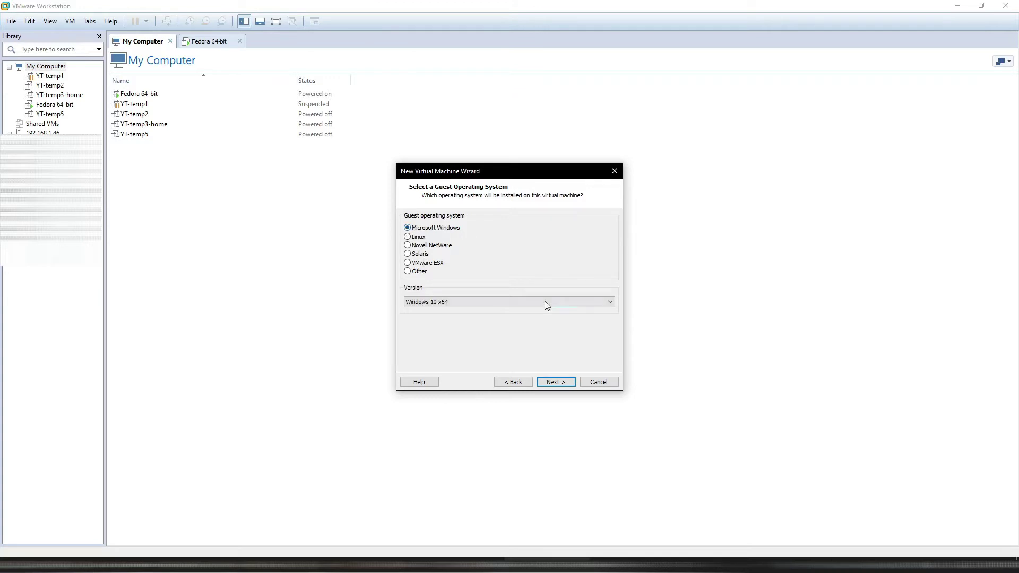
{"action": "left_click", "coordinate": [520, 301]}
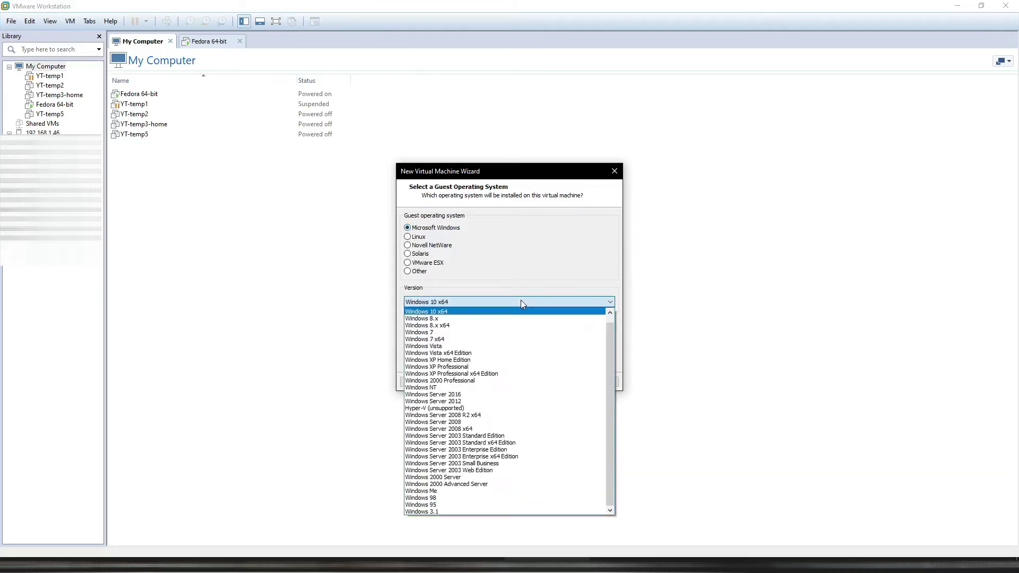
{"action": "left_click", "coordinate": [521, 301]}
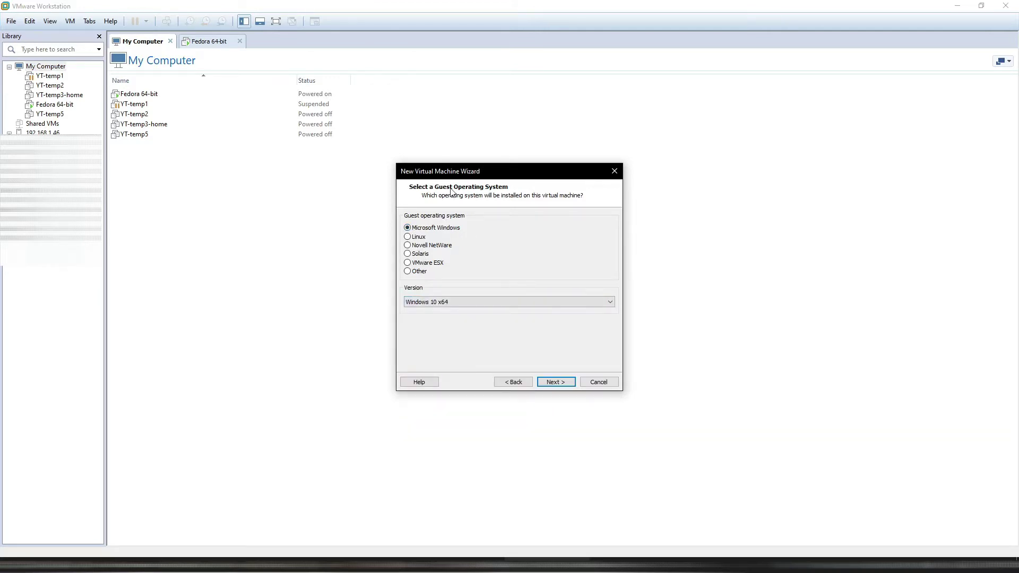
{"action": "left_click", "coordinate": [558, 382]}
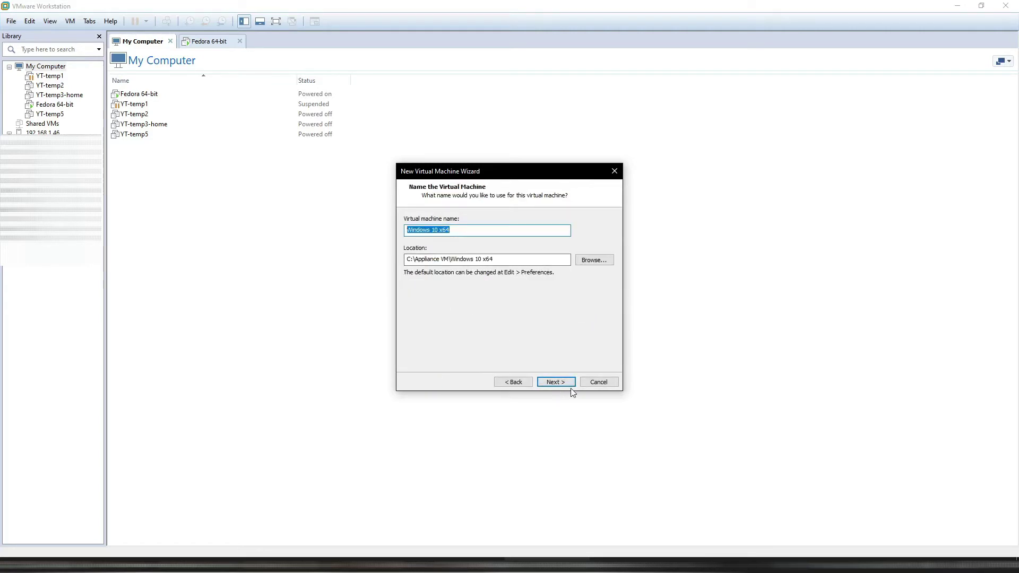
Step: Name the VM YT-temp6 and store it in the C:\Appliance VM\YT-temp6 folder
{"action": "type", "text": "YT"}
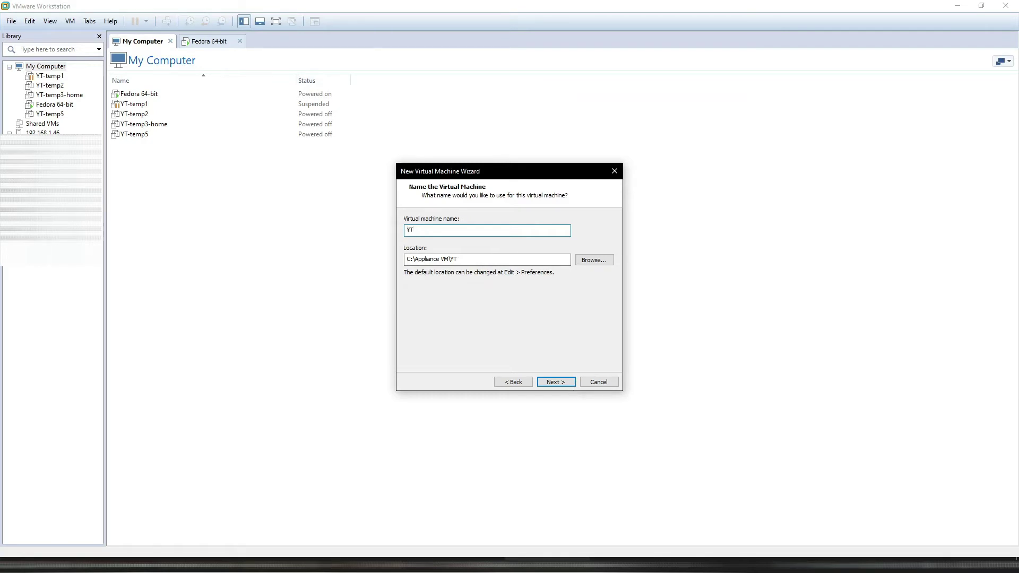
{"action": "type", "text": "-temp6"}
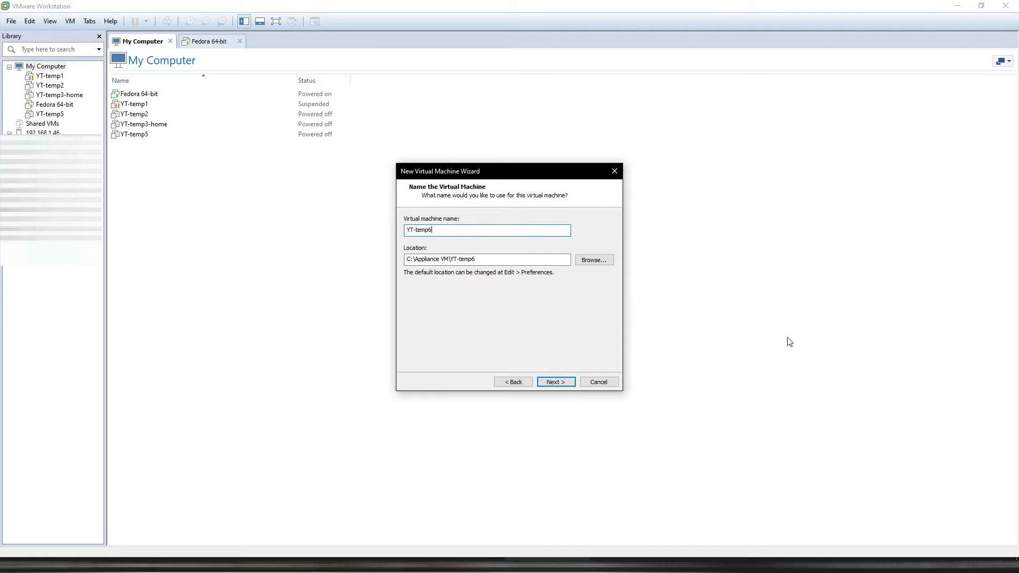
{"action": "left_click", "coordinate": [595, 261]}
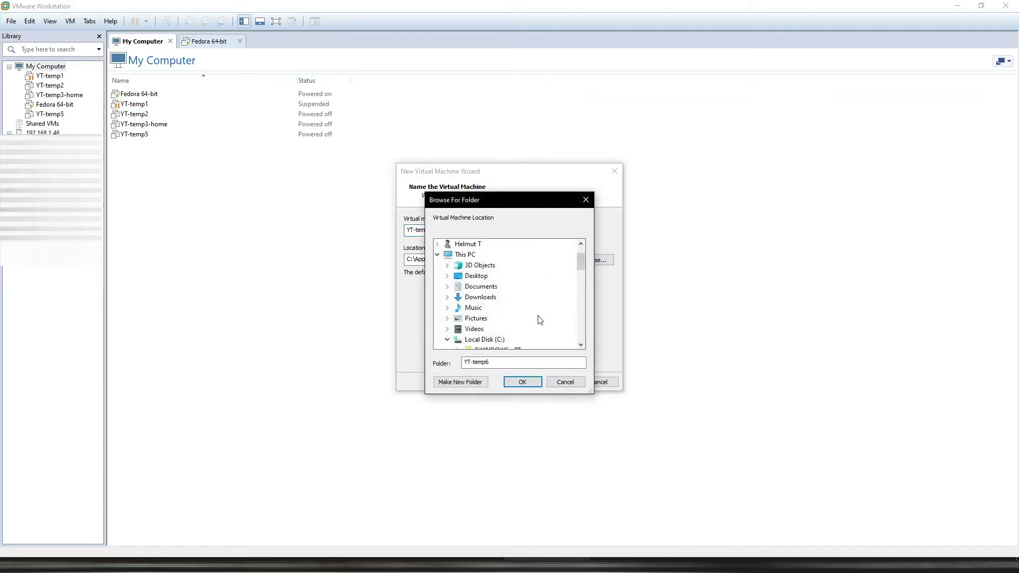
{"action": "left_click_drag", "start_coordinate": [583, 267], "coordinate": [583, 277]}
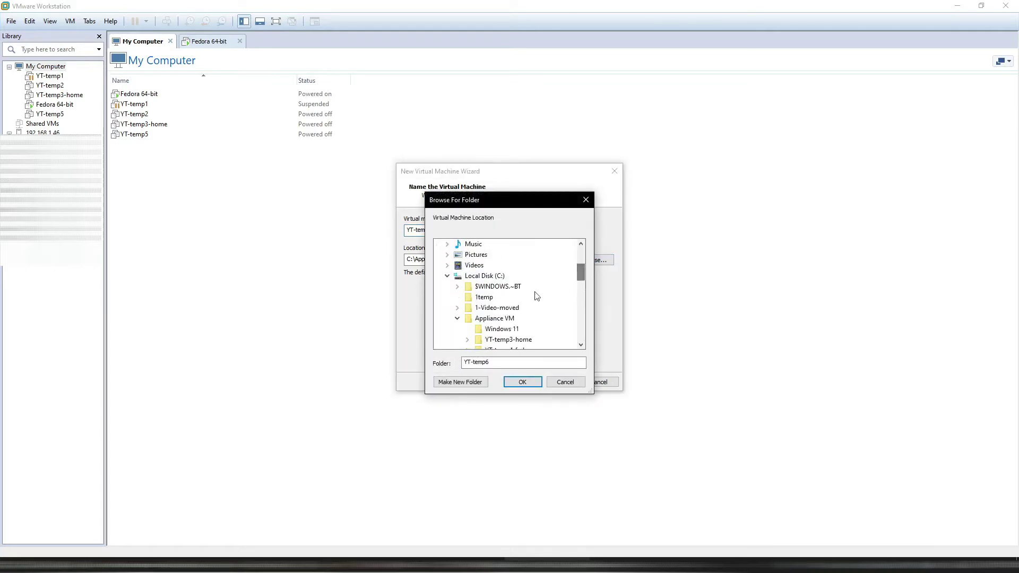
{"action": "scroll", "coordinate": [448, 329], "scroll_direction": "down", "scroll_amount": 1}
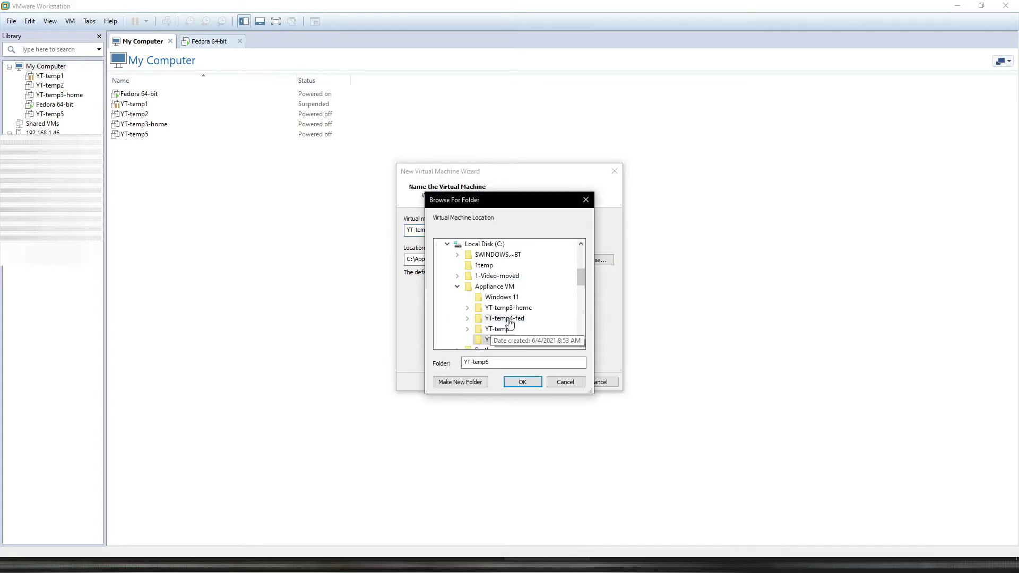
{"action": "left_click", "coordinate": [515, 382]}
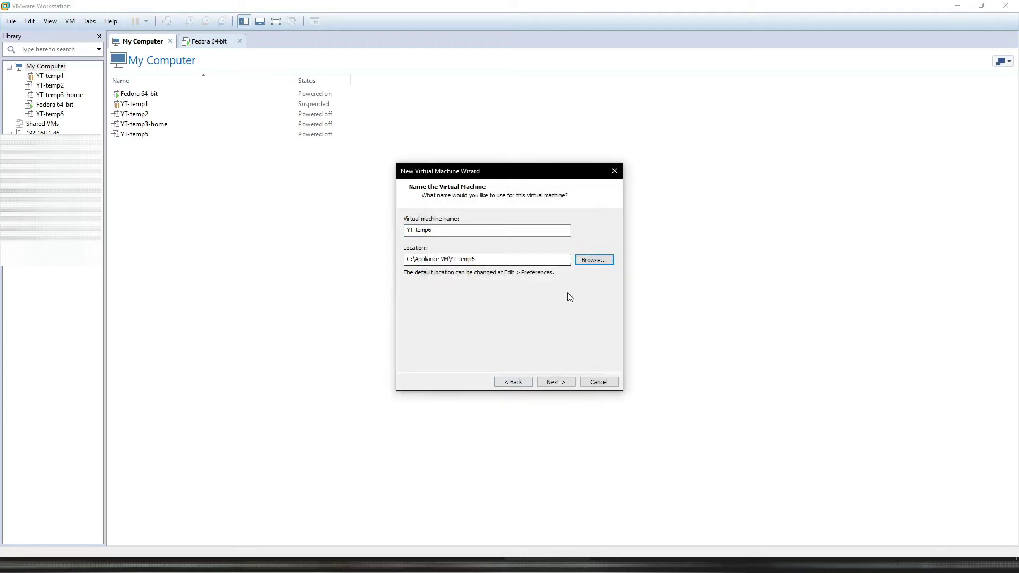
{"action": "left_click", "coordinate": [547, 383]}
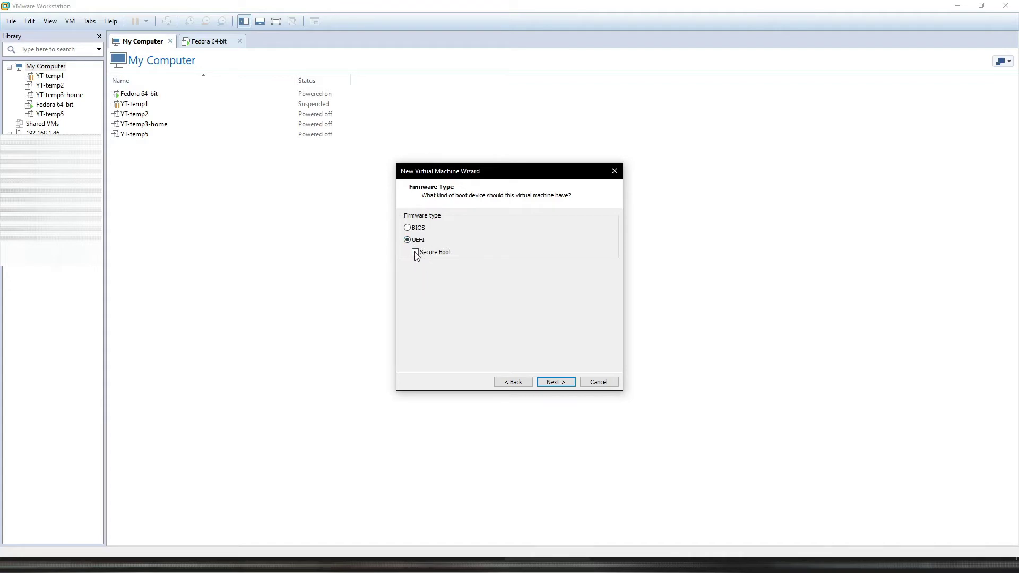
Step: Keep UEFI firmware and set one processor with 2 cores per processor
{"action": "left_click", "coordinate": [548, 380]}
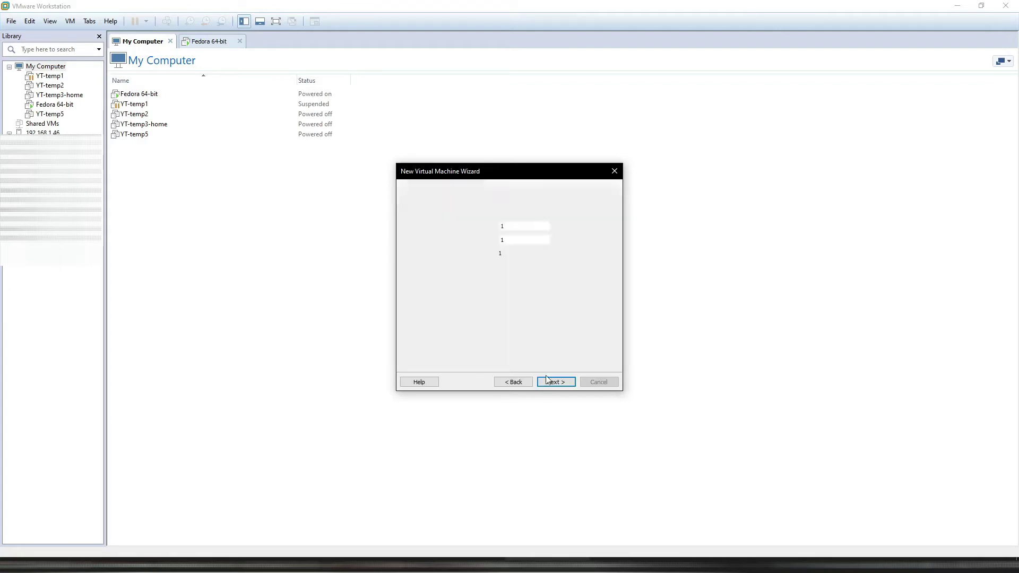
{"action": "left_click", "coordinate": [551, 230]}
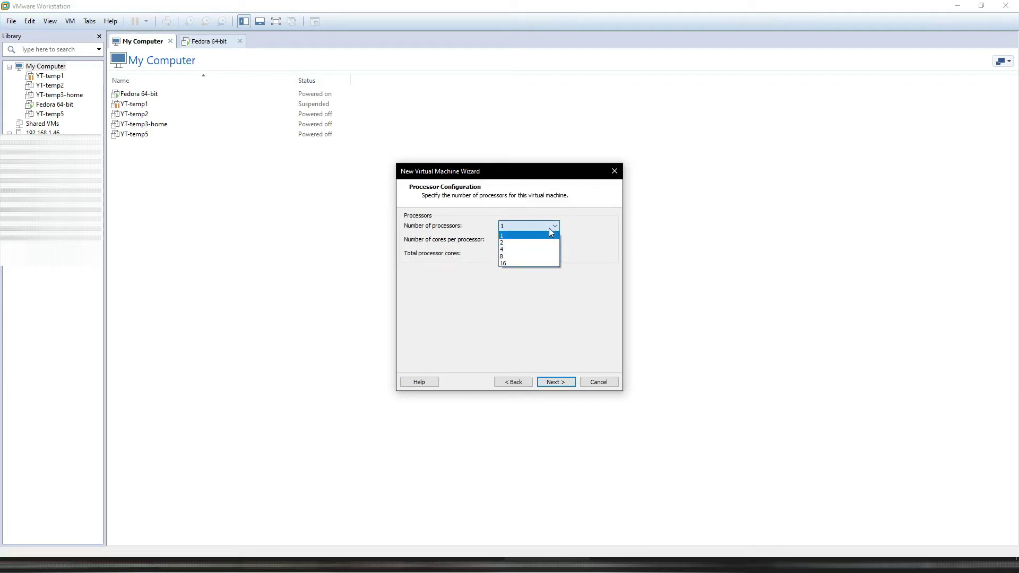
{"action": "left_click", "coordinate": [549, 228]}
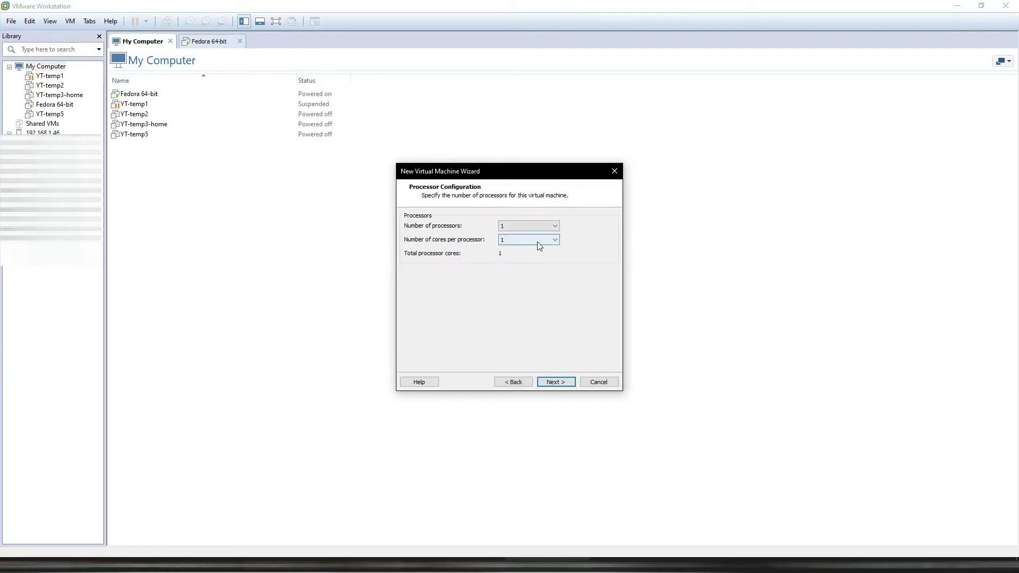
{"action": "left_click", "coordinate": [503, 241]}
{"action": "left_click", "coordinate": [517, 257]}
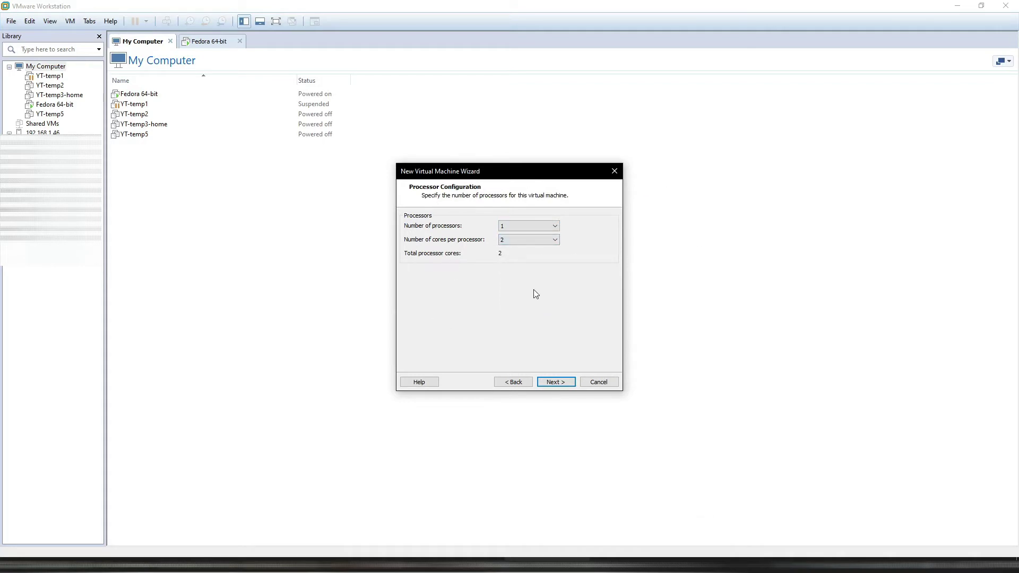
{"action": "left_click", "coordinate": [555, 382]}
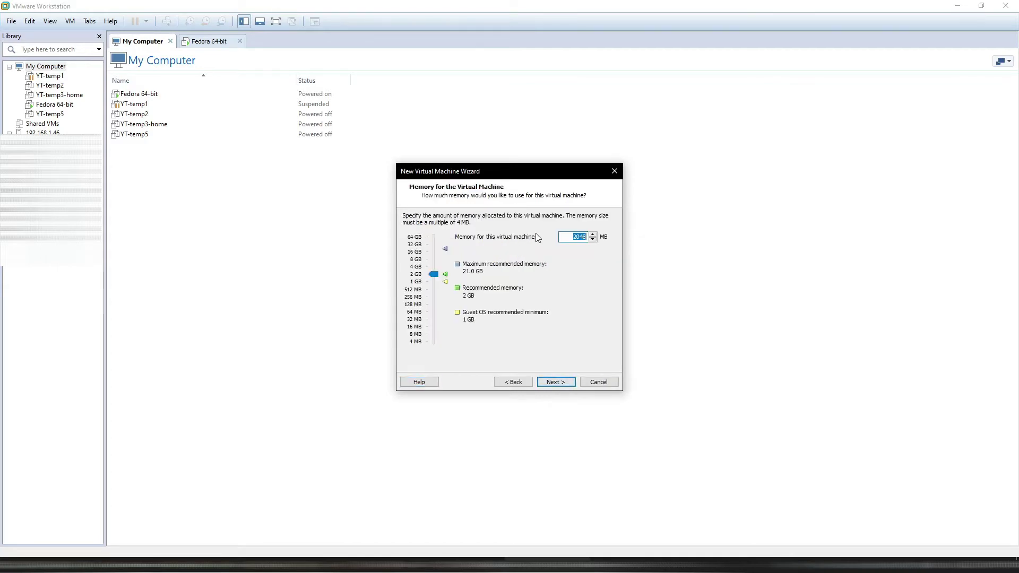
Step: Set the VM's memory to 8 GB and choose bridged networking
{"action": "left_click", "coordinate": [411, 260]}
{"action": "left_click", "coordinate": [554, 382]}
{"action": "left_click", "coordinate": [433, 228]}
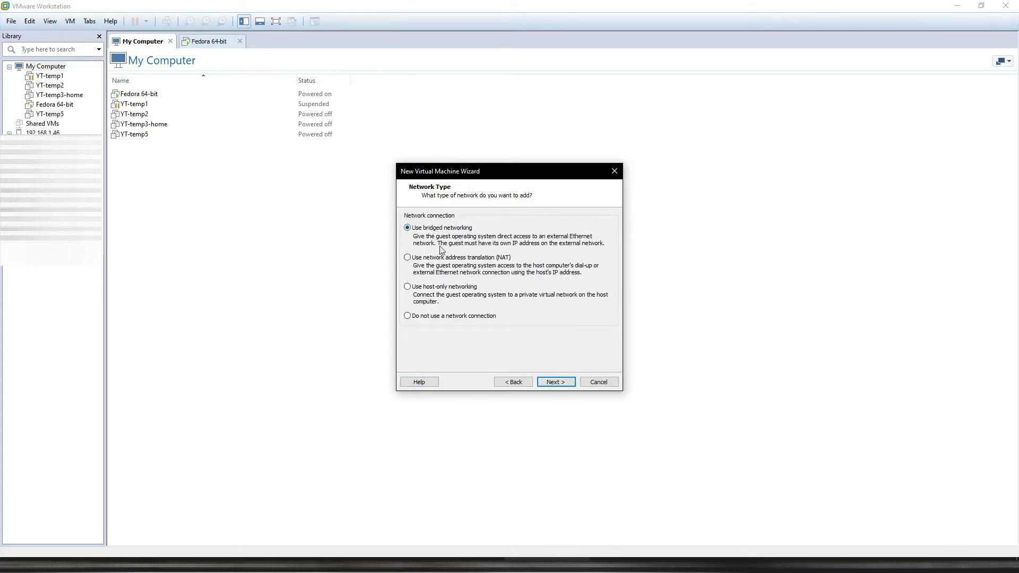
{"action": "left_click", "coordinate": [556, 384]}
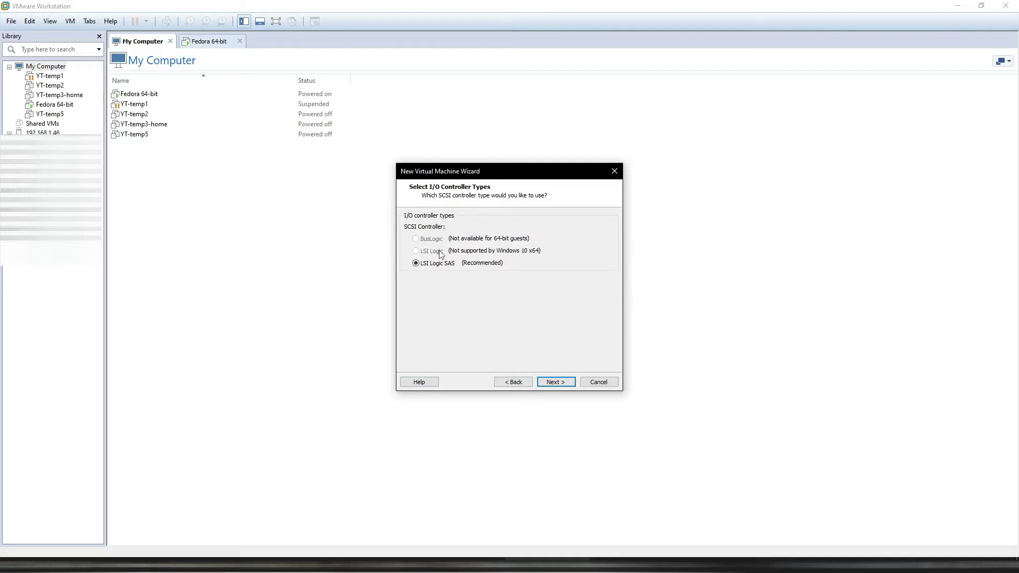
Step: Keep LSI Logic SAS and SCSI, and create a new 60 GB disk stored as a single file
{"action": "left_click", "coordinate": [556, 383]}
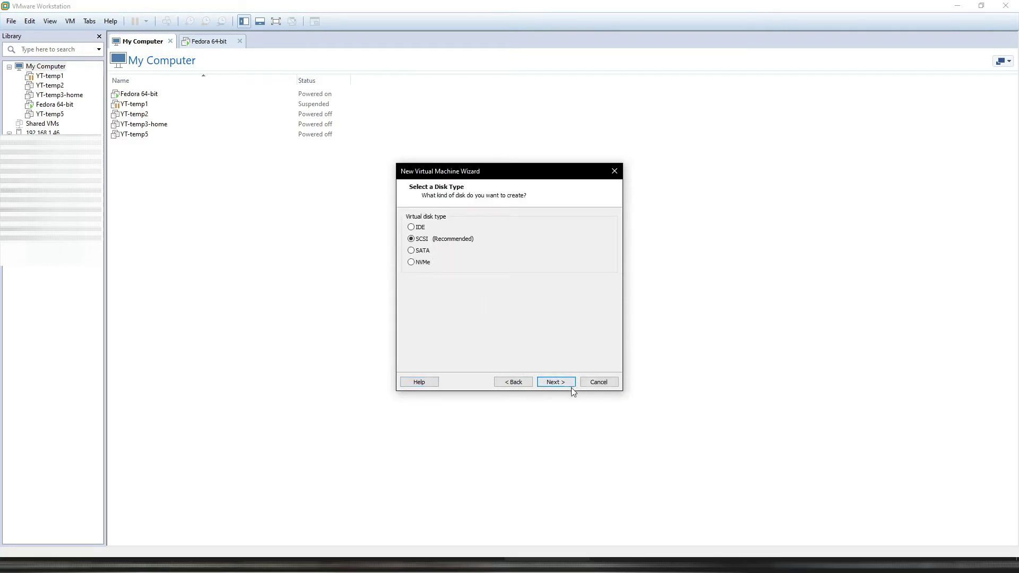
{"action": "left_click", "coordinate": [556, 382]}
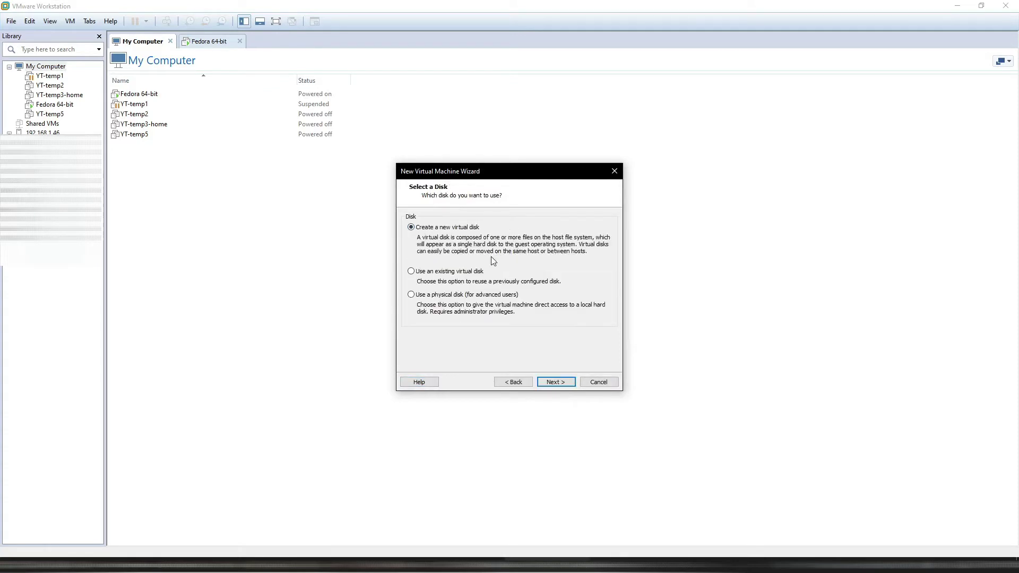
{"action": "left_click", "coordinate": [555, 382]}
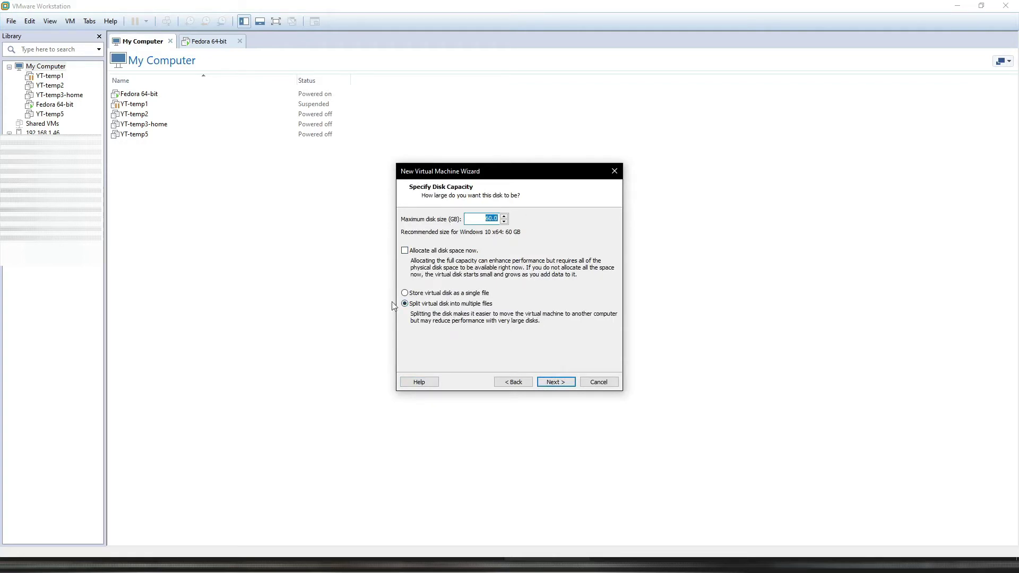
{"action": "left_click", "coordinate": [405, 293]}
{"action": "left_click", "coordinate": [556, 382]}
Step: Save the disk file in C:\Appliance VM\YT-temp6, review the summary and finish creating the VM
{"action": "left_click", "coordinate": [589, 243]}
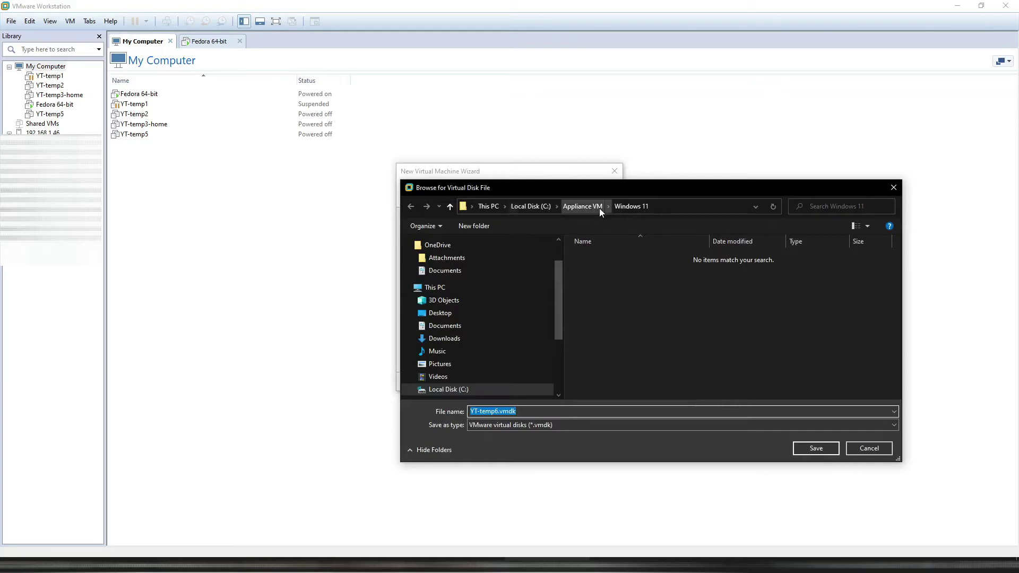
{"action": "left_click", "coordinate": [585, 207]}
{"action": "double_click", "coordinate": [612, 301]}
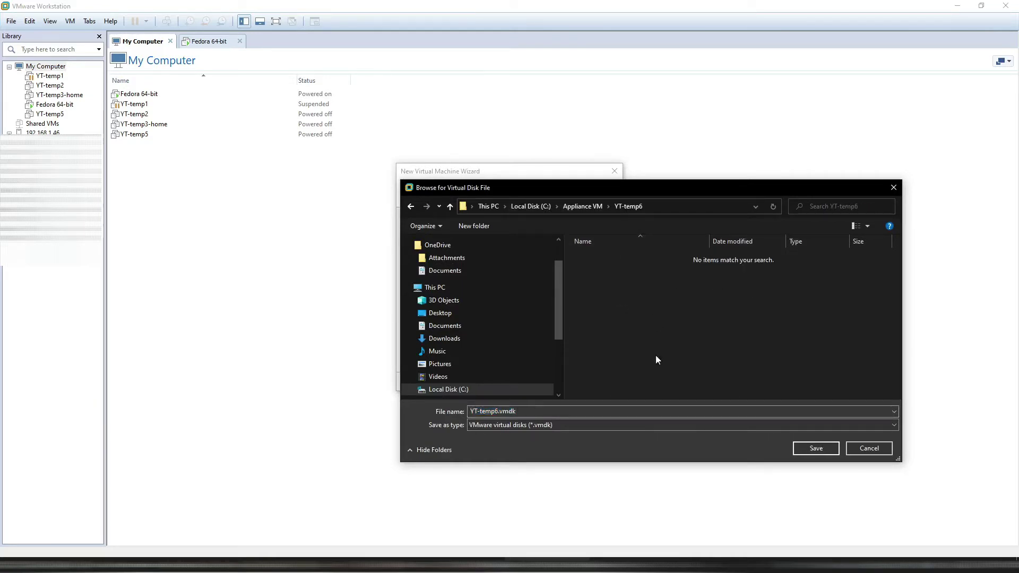
{"action": "left_click", "coordinate": [824, 450]}
{"action": "left_click", "coordinate": [564, 384]}
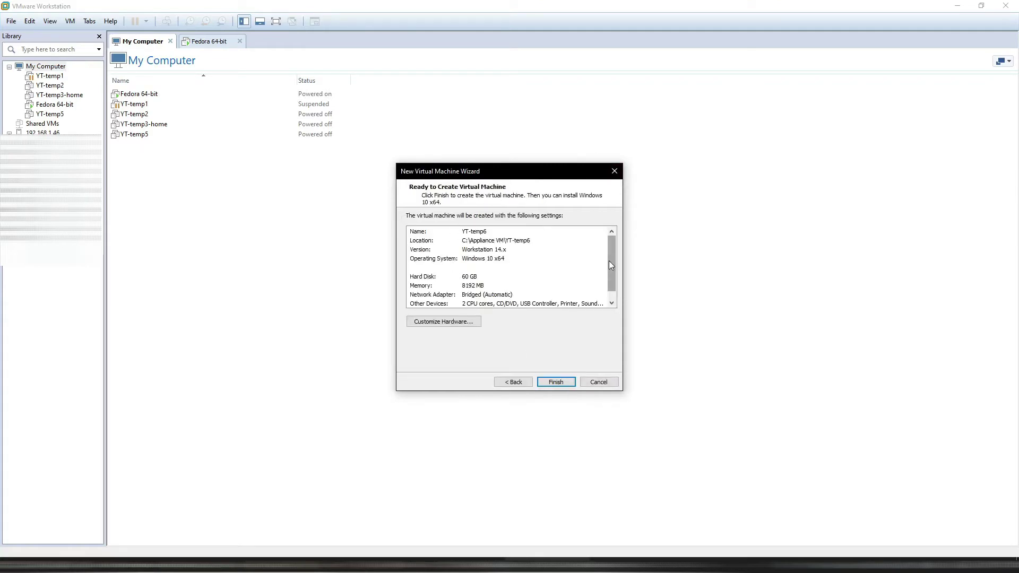
{"action": "left_click_drag", "start_coordinate": [611, 265], "coordinate": [610, 280]}
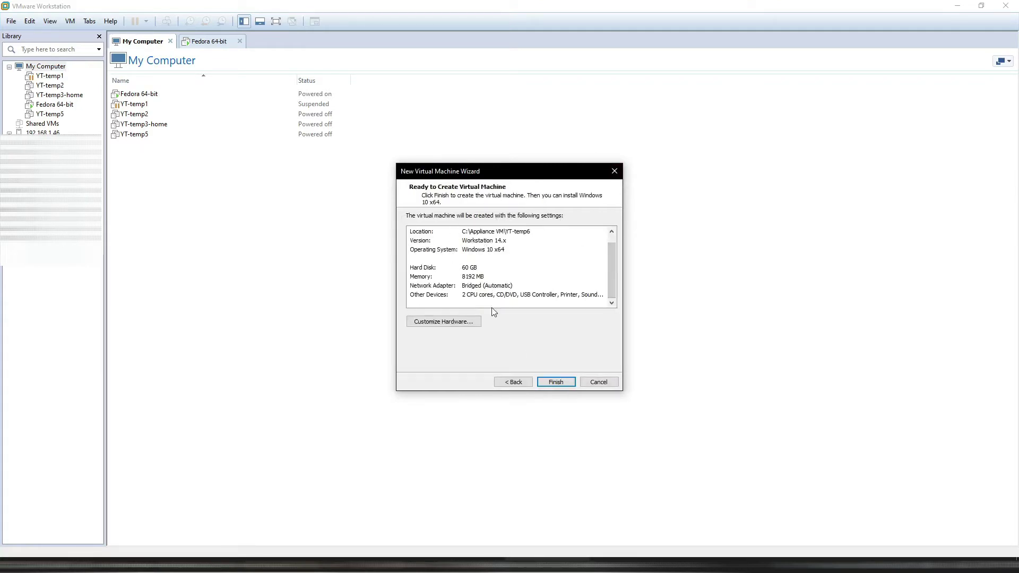
{"action": "left_click", "coordinate": [557, 383]}
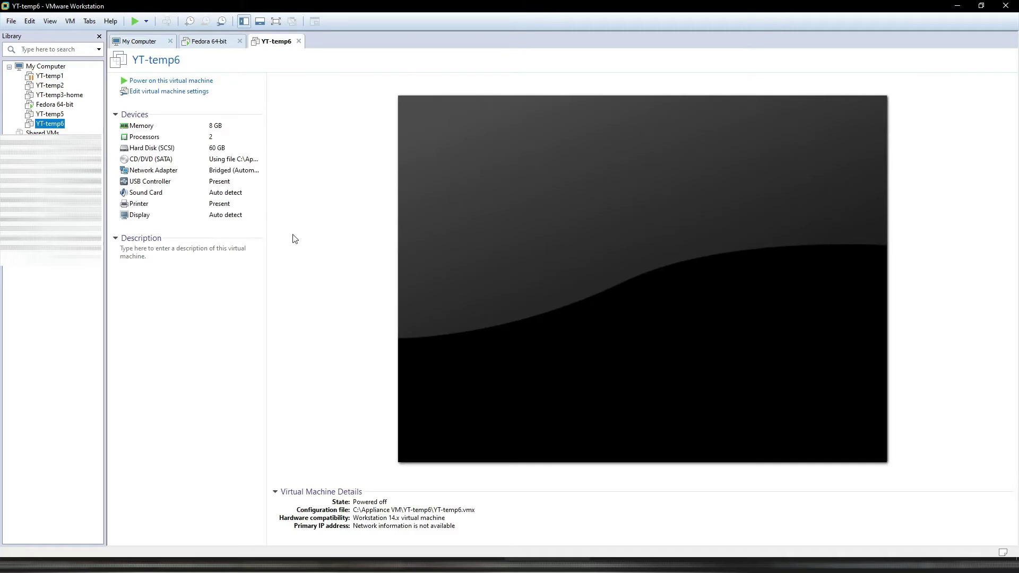
Step: In YT-temp6's settings, disable the network adapter's Connect at power on and guest copy and paste
{"action": "right_click", "coordinate": [58, 126]}
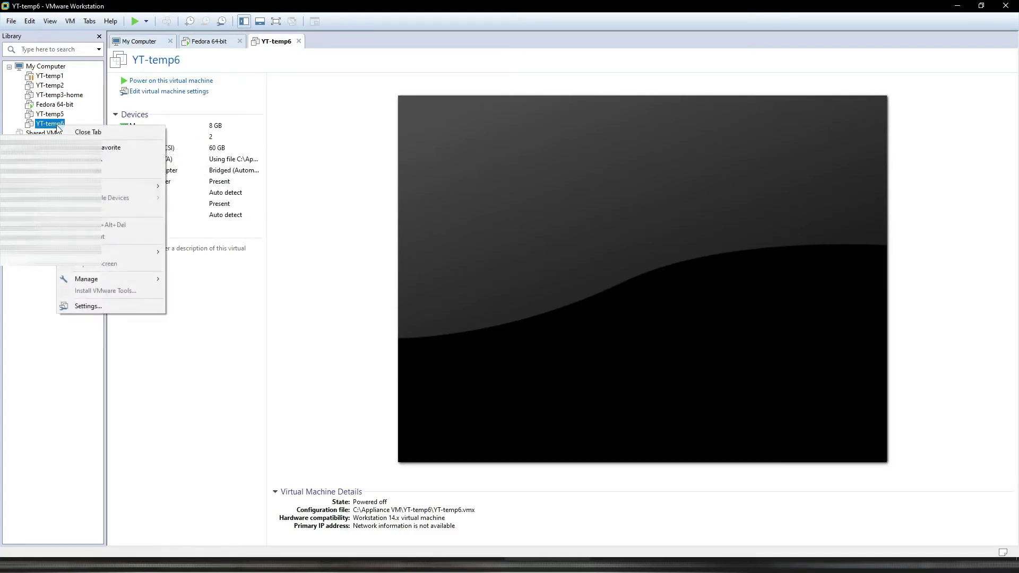
{"action": "left_click", "coordinate": [88, 306]}
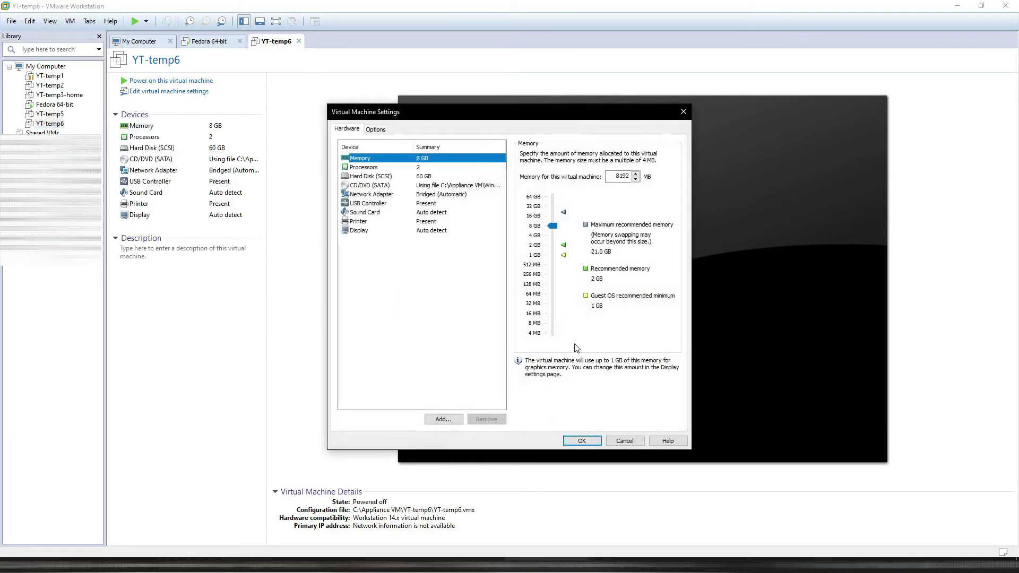
{"action": "left_click", "coordinate": [370, 196]}
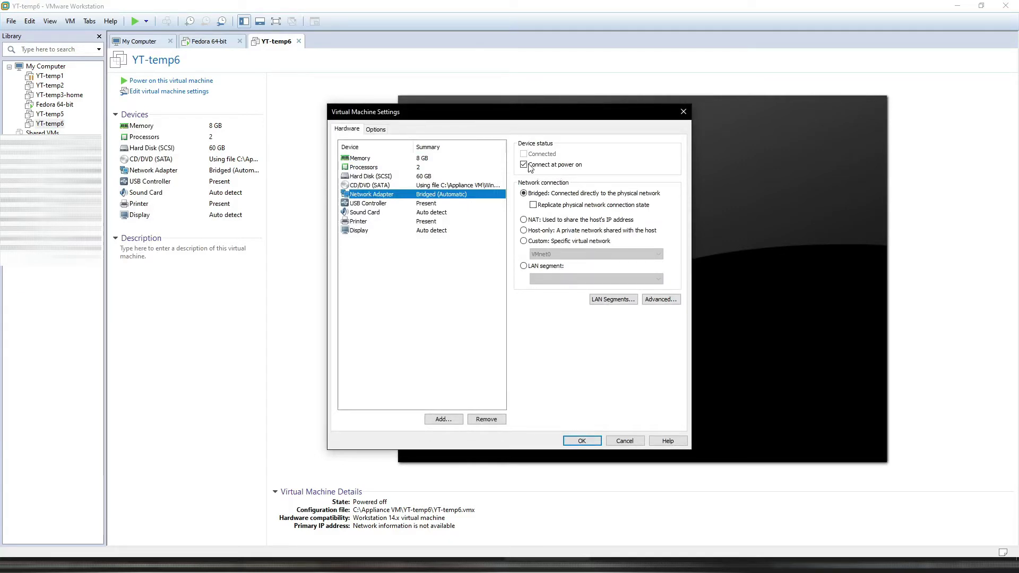
{"action": "left_click", "coordinate": [554, 167]}
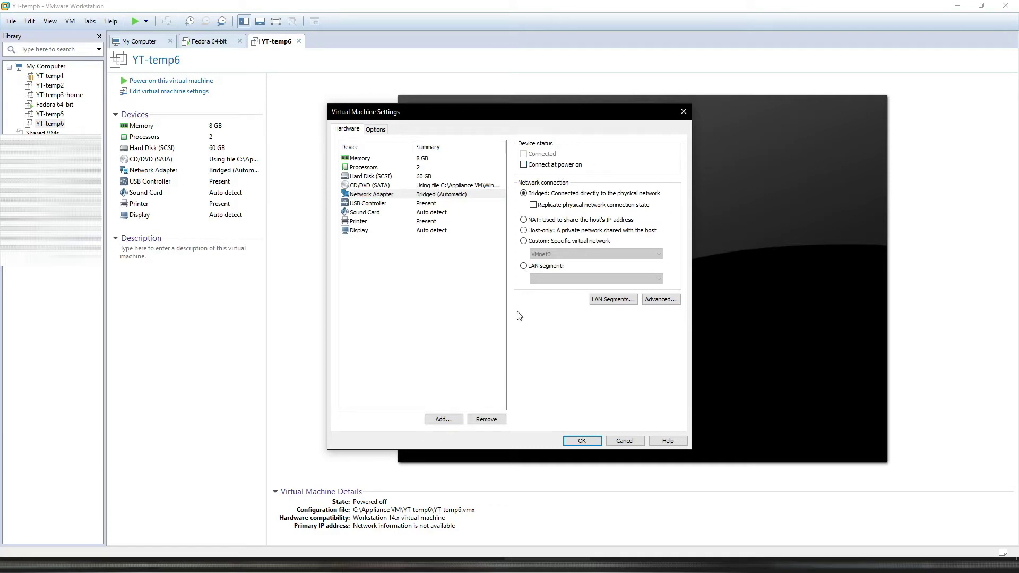
{"action": "key", "text": "ctrl+Tab"}
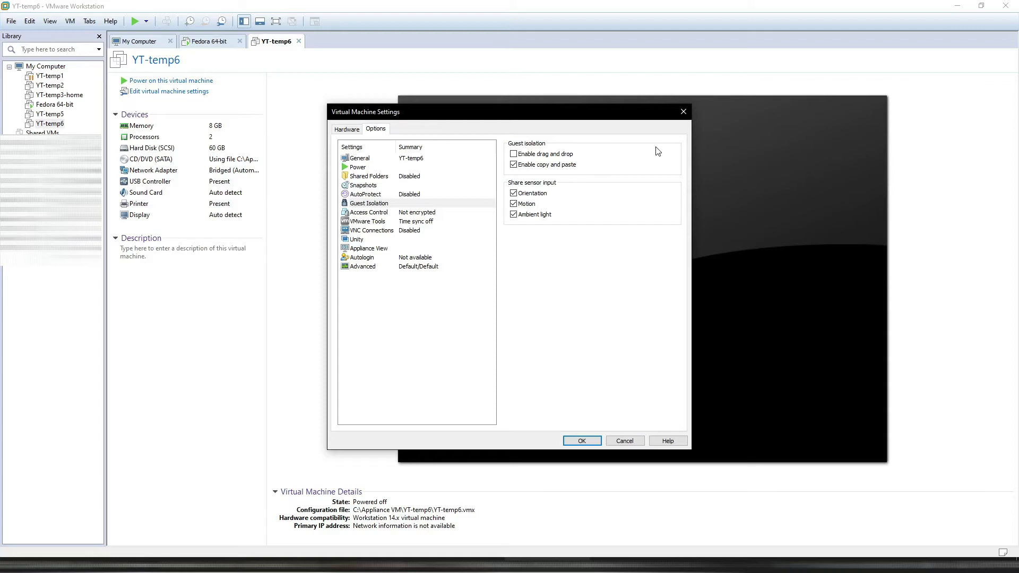
{"action": "left_click", "coordinate": [514, 167]}
{"action": "left_click", "coordinate": [582, 441]}
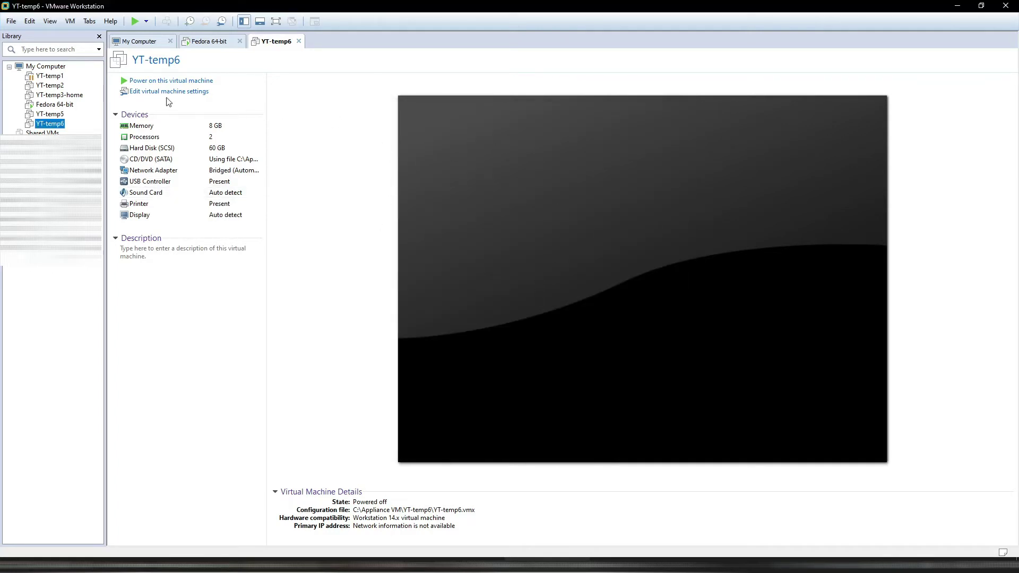
Step: Power on YT-temp6 in full screen, boot normally and boot from the installation CD/DVD
{"action": "left_click", "coordinate": [170, 81]}
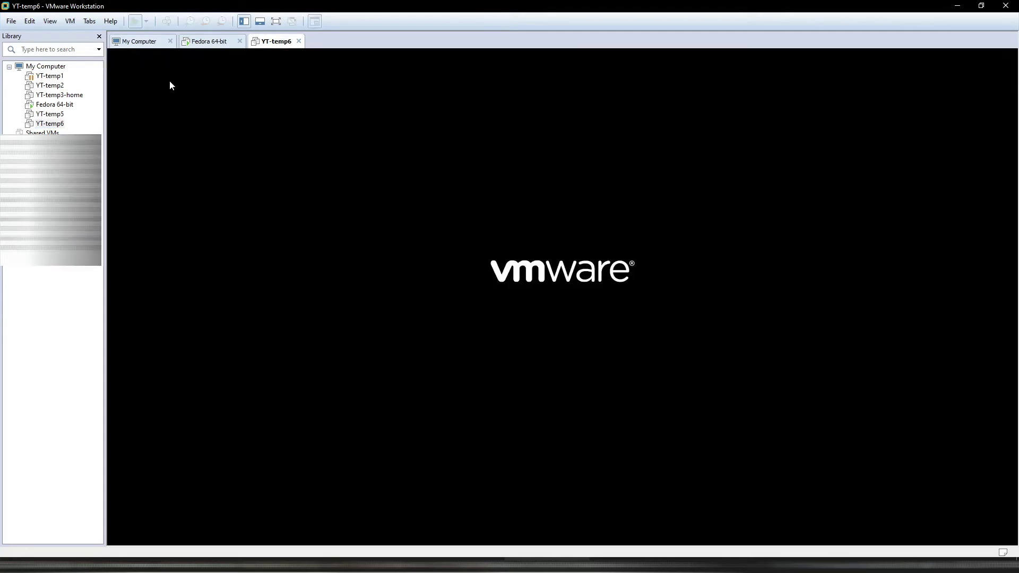
{"action": "left_click", "coordinate": [276, 21]}
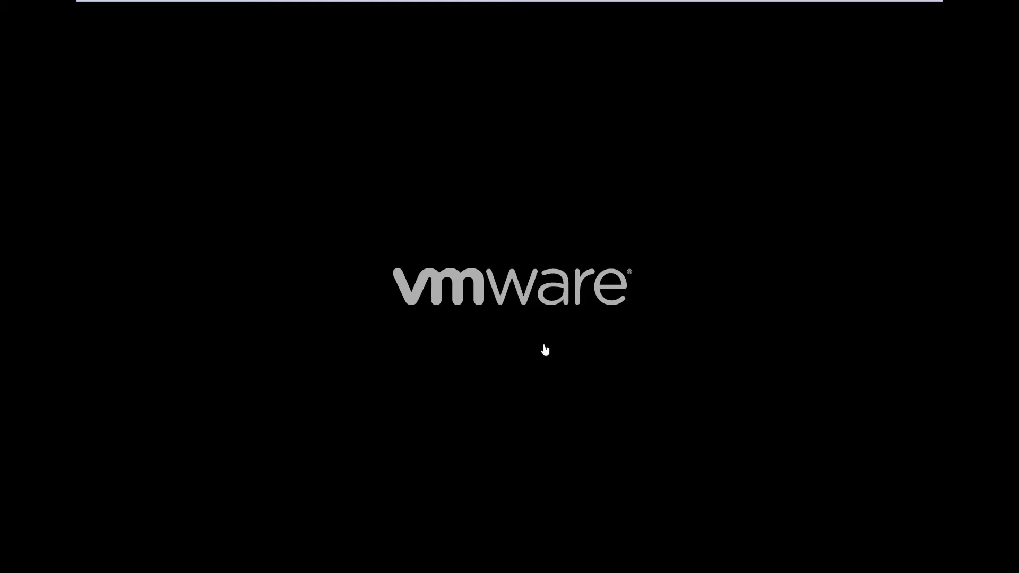
{"action": "left_click", "coordinate": [564, 326]}
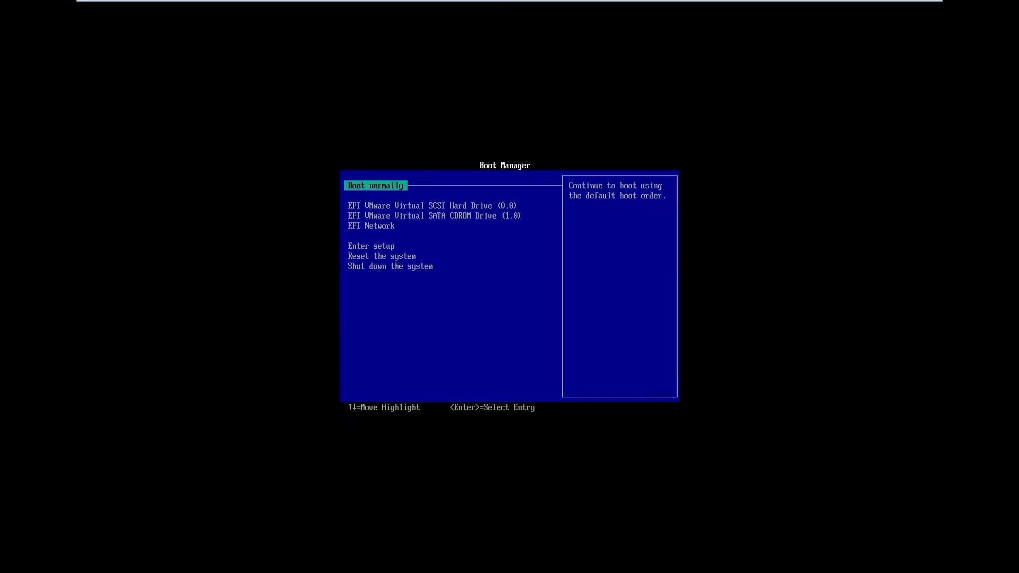
{"action": "key", "text": "Return"}
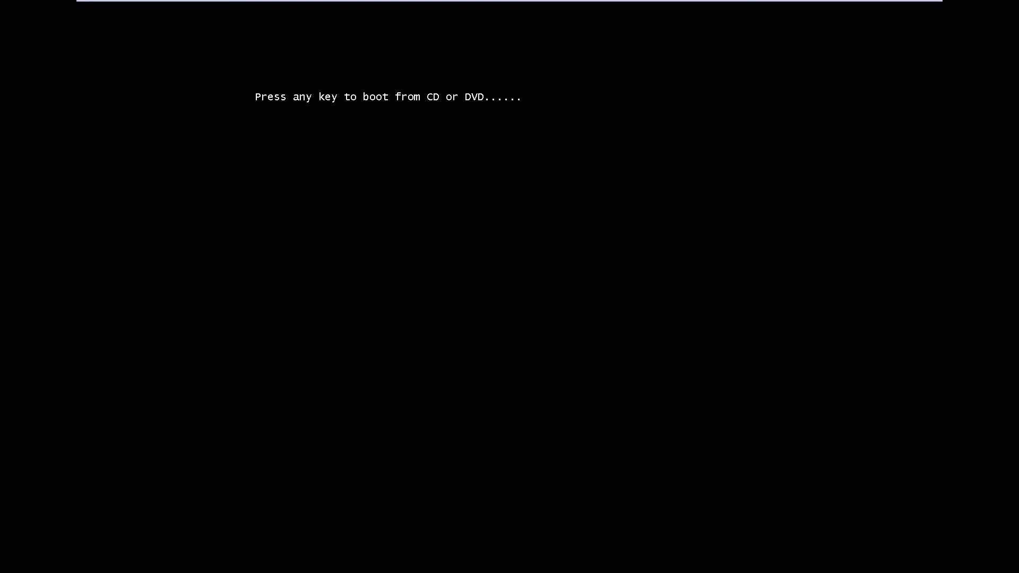
{"action": "key", "text": "Return"}
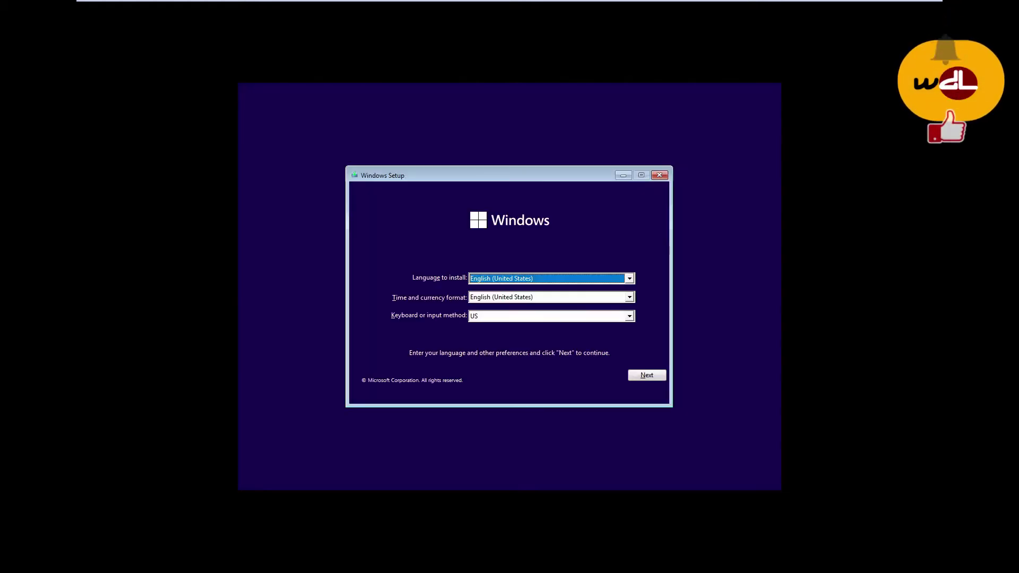
Step: Keep the default language settings, start the installation and skip the product key
{"action": "key", "text": "Return"}
{"action": "left_click", "coordinate": [498, 291]}
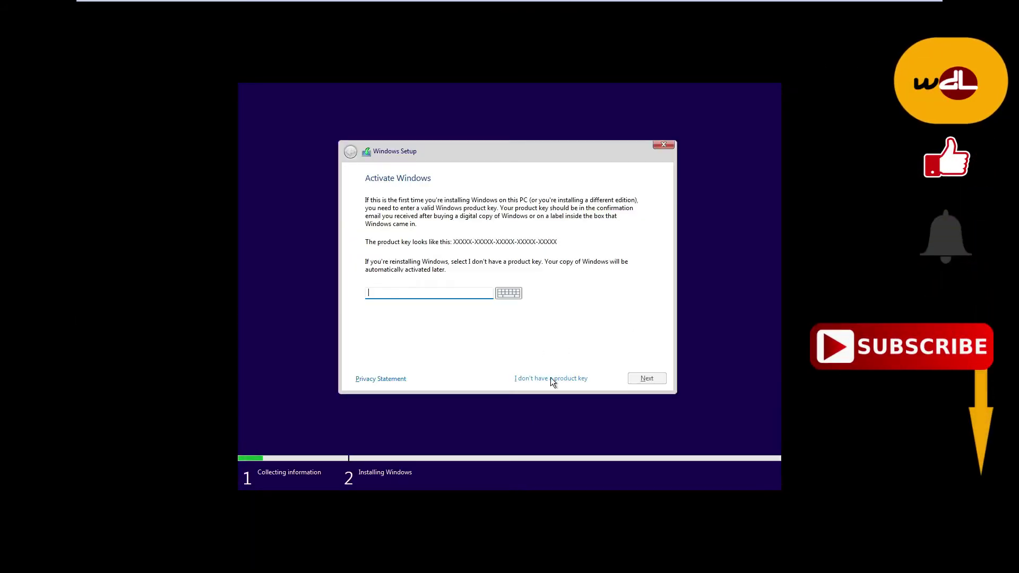
{"action": "left_click", "coordinate": [552, 381]}
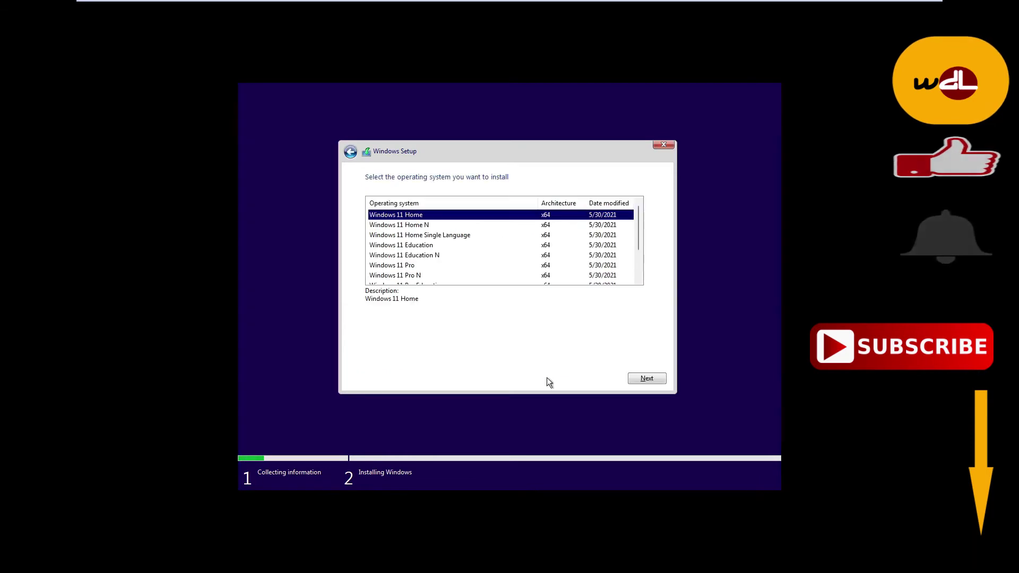
{"action": "scroll", "coordinate": [457, 257], "scroll_direction": "down", "scroll_amount": 1}
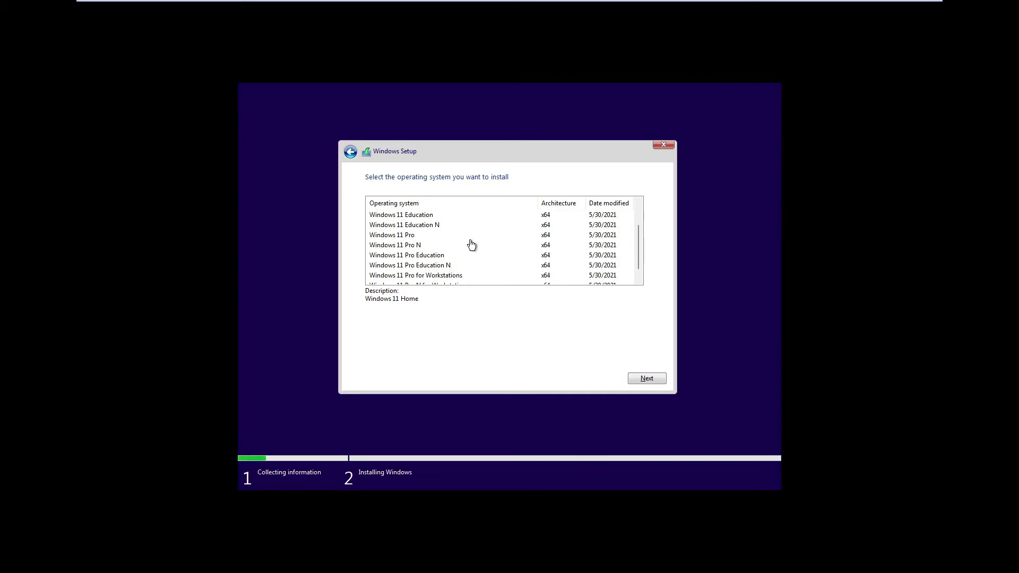
{"action": "scroll", "coordinate": [471, 244], "scroll_direction": "down", "scroll_amount": 1}
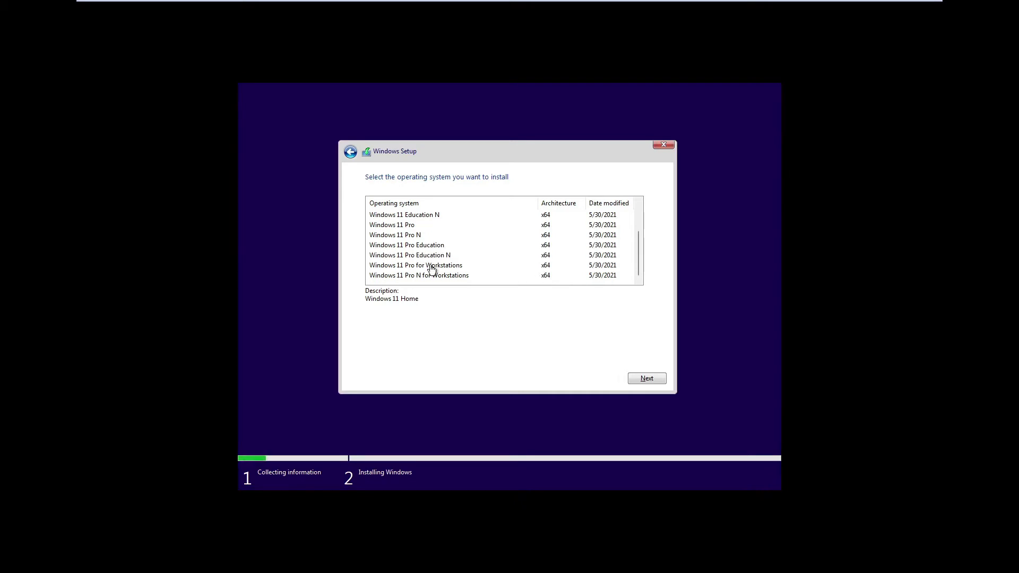
Step: Select Windows 11 Pro, accept the license terms, and pick the custom Windows-only install
{"action": "left_click", "coordinate": [414, 226]}
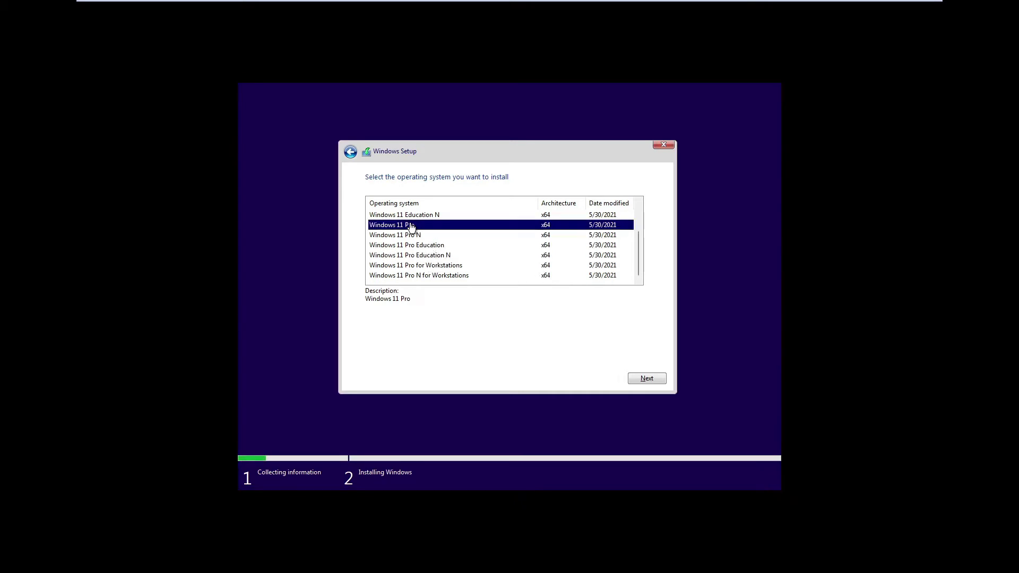
{"action": "left_click", "coordinate": [646, 380]}
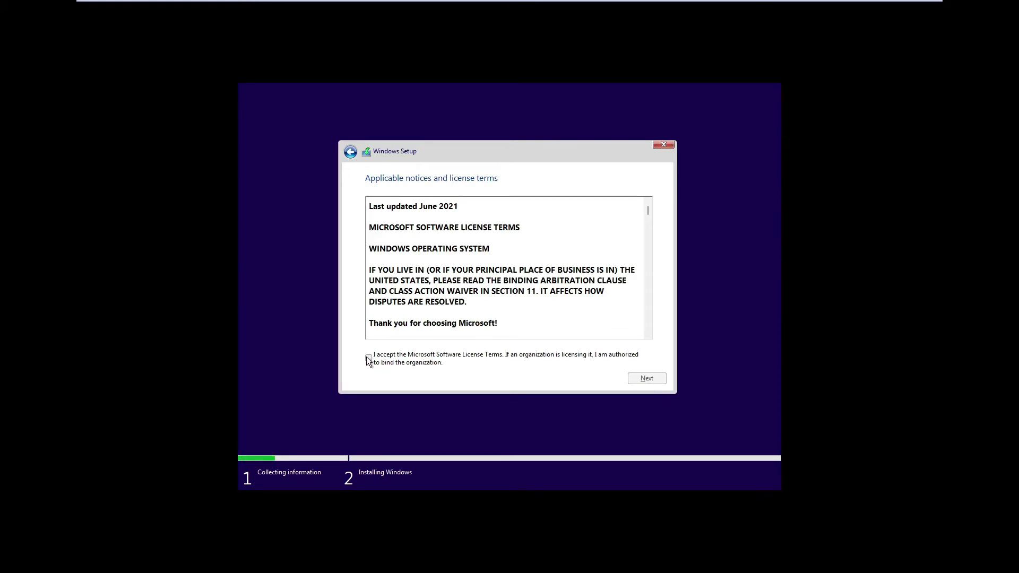
{"action": "left_click", "coordinate": [368, 359]}
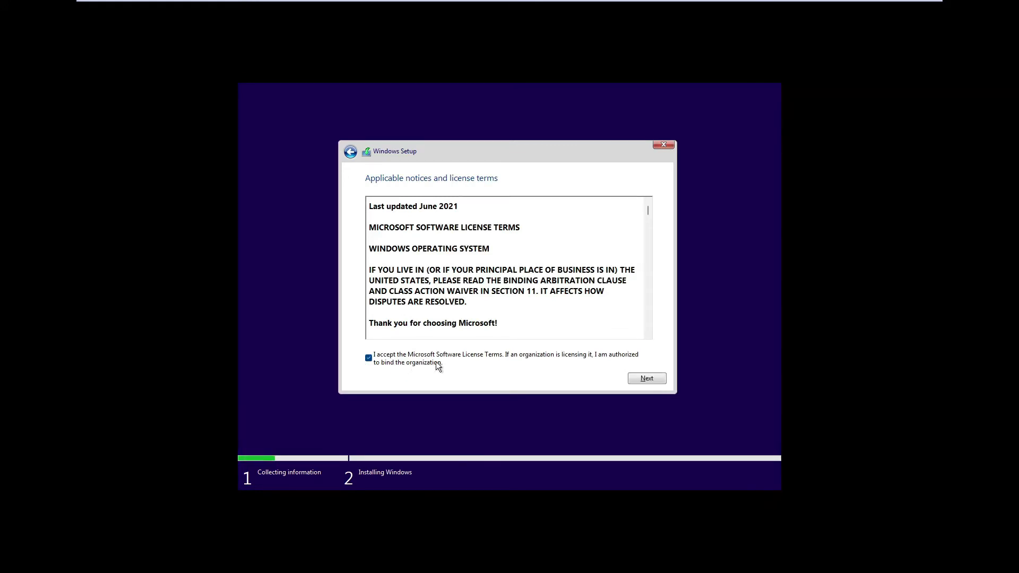
{"action": "left_click", "coordinate": [647, 380]}
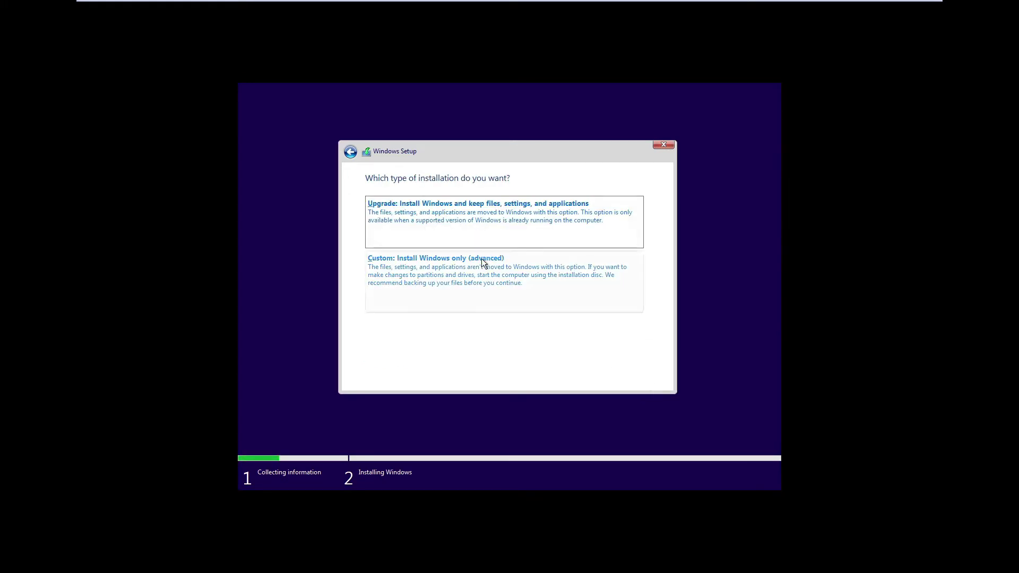
{"action": "left_click", "coordinate": [538, 267]}
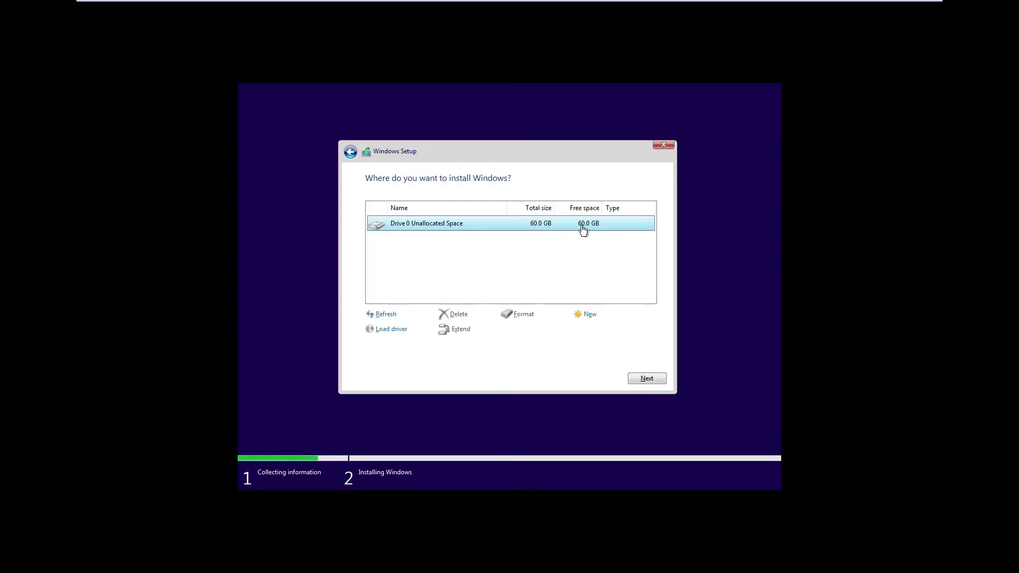
Step: Install Windows onto Drive 0's 60 GB unallocated space and wait for setup to complete
{"action": "left_click", "coordinate": [647, 378]}
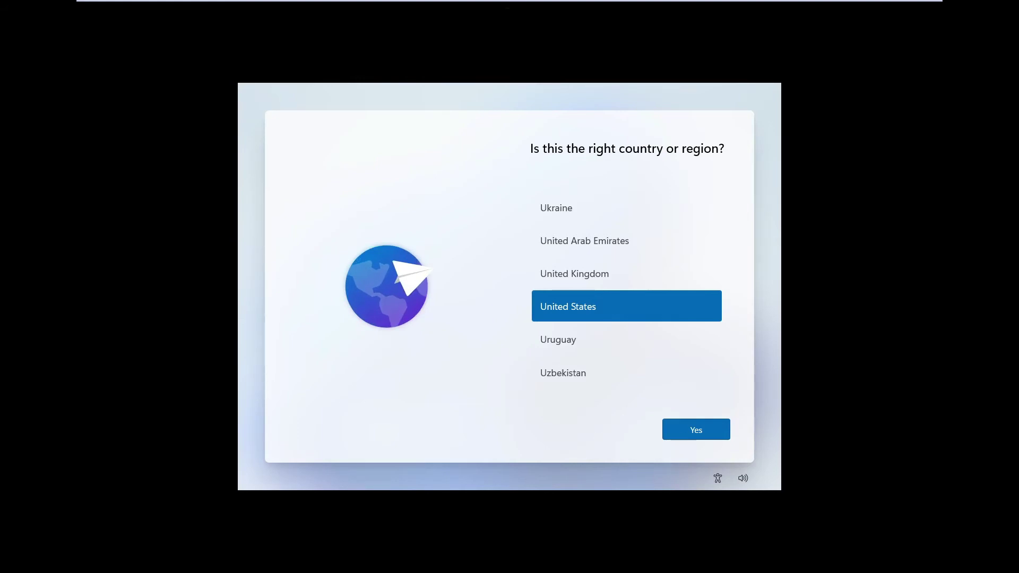
Step: Confirm United States and the US keyboard, skip a second layout, and continue offline with limited setup
{"action": "left_click", "coordinate": [685, 438]}
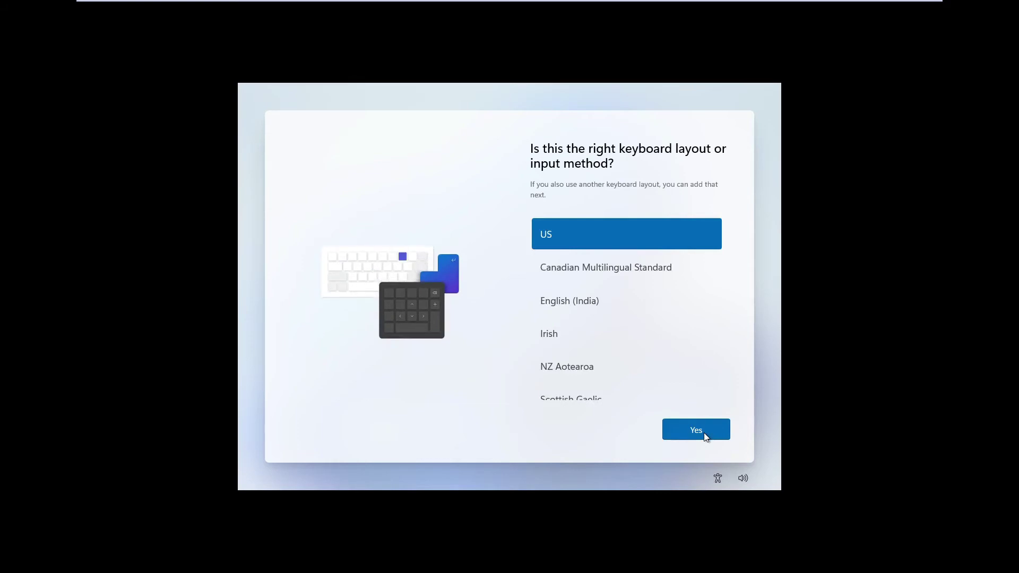
{"action": "left_click", "coordinate": [704, 432]}
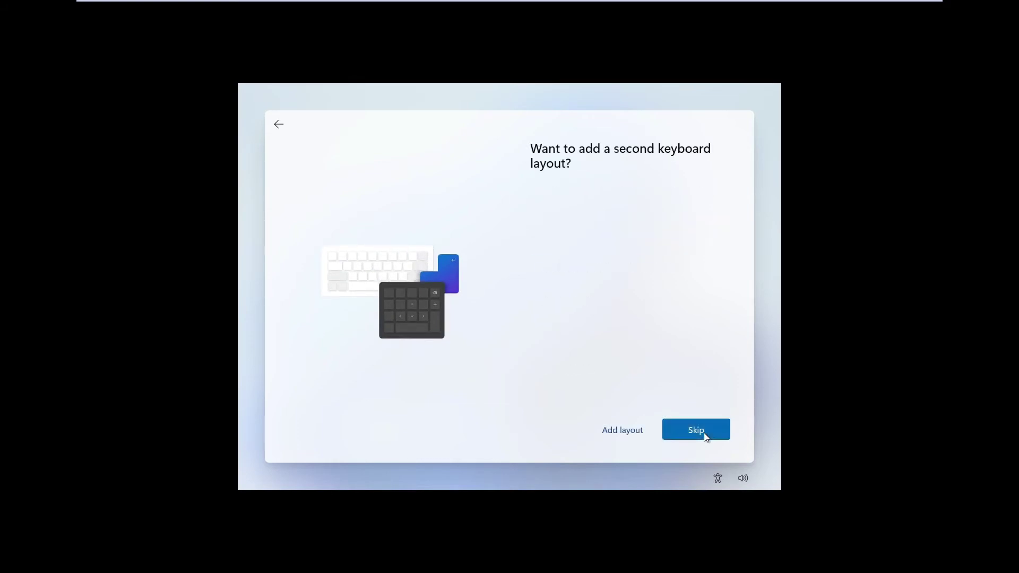
{"action": "left_click", "coordinate": [704, 432]}
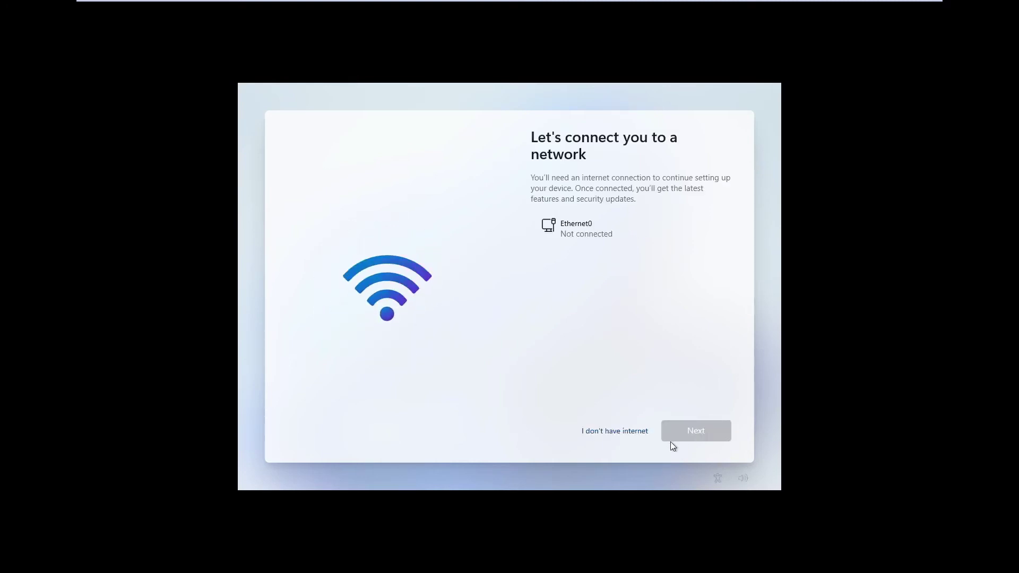
{"action": "left_click", "coordinate": [614, 436]}
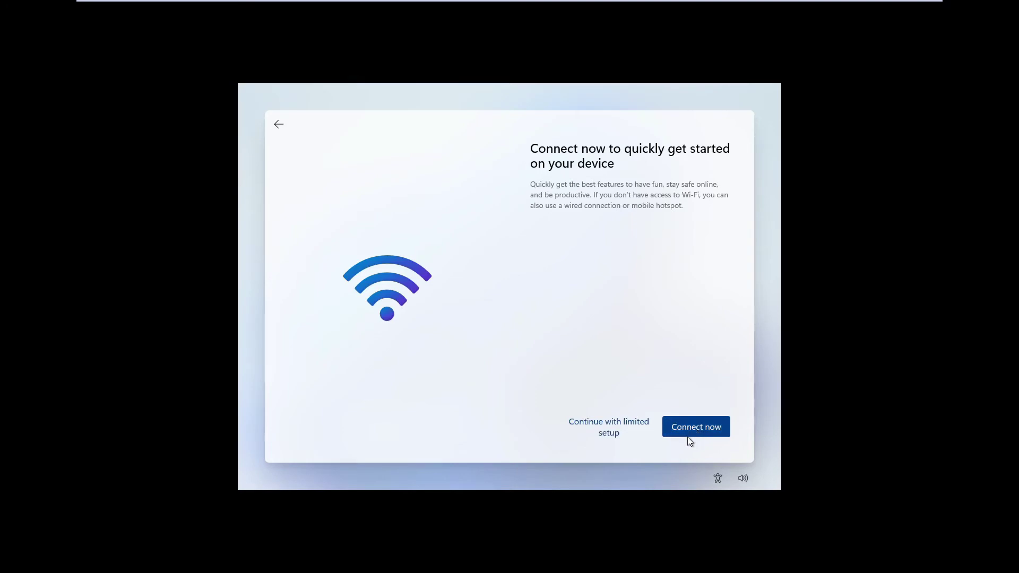
{"action": "left_click", "coordinate": [594, 429]}
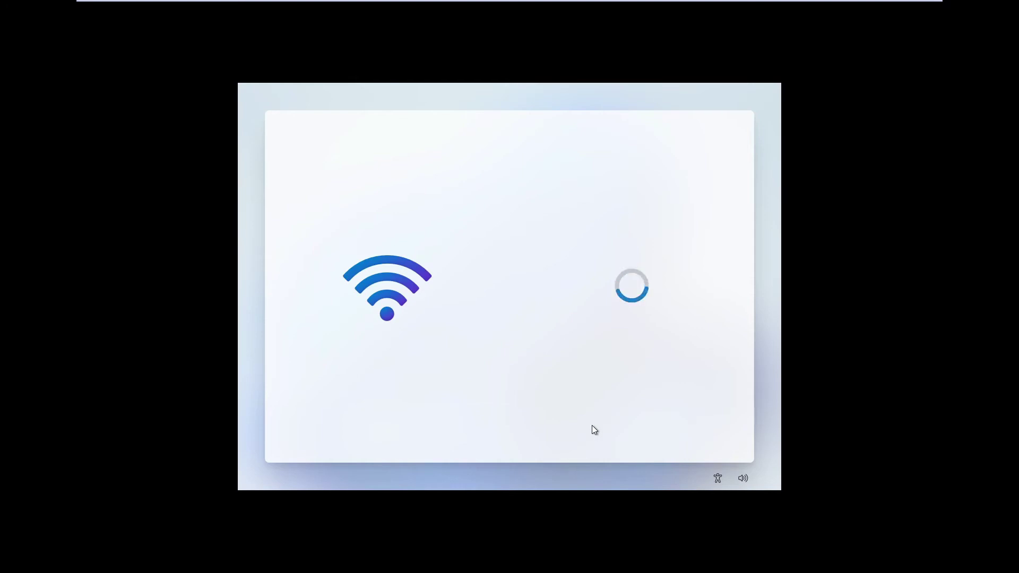
Step: Enter the local account name, then set and confirm the account password
{"action": "type", "text": "Me"}
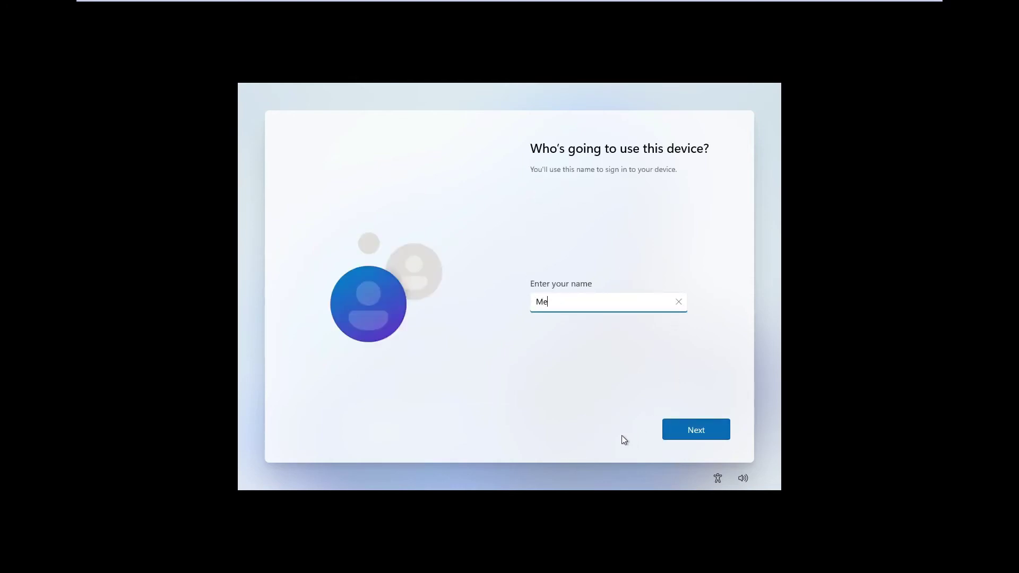
{"action": "left_click", "coordinate": [692, 435]}
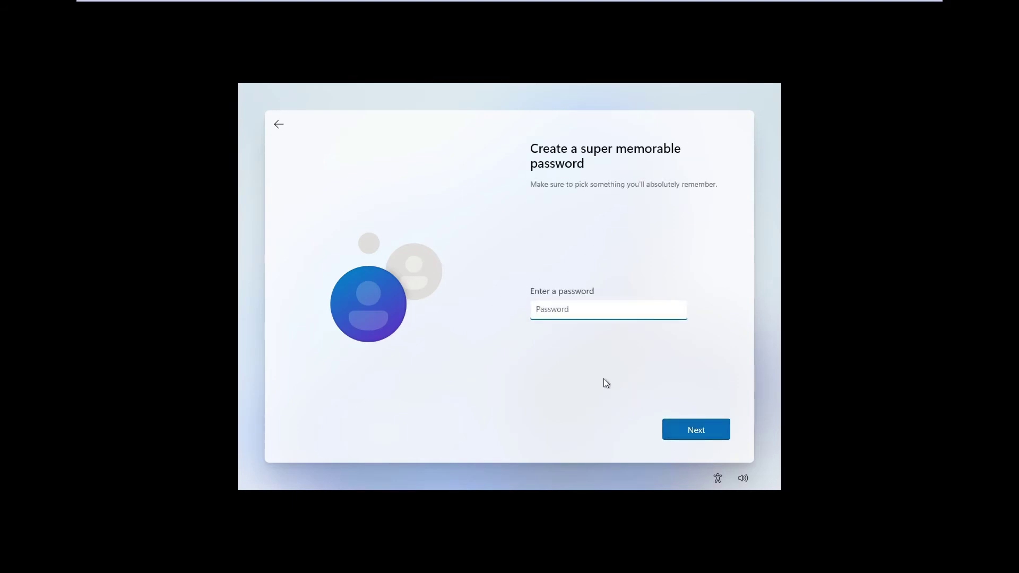
{"action": "type", "text": "•••••"}
{"action": "left_click", "coordinate": [685, 433]}
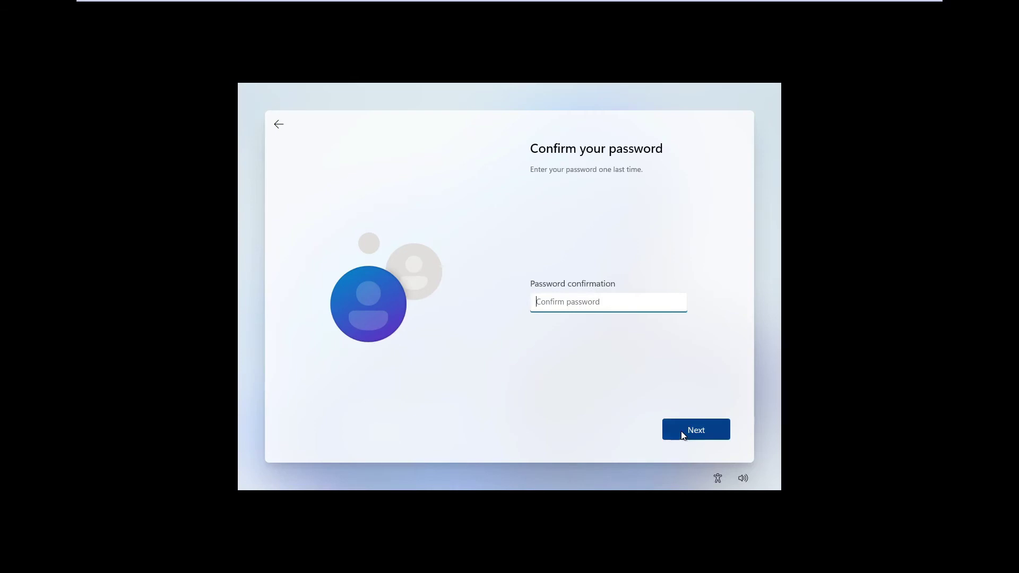
{"action": "type", "text": "•••••••"}
{"action": "left_click", "coordinate": [684, 435]}
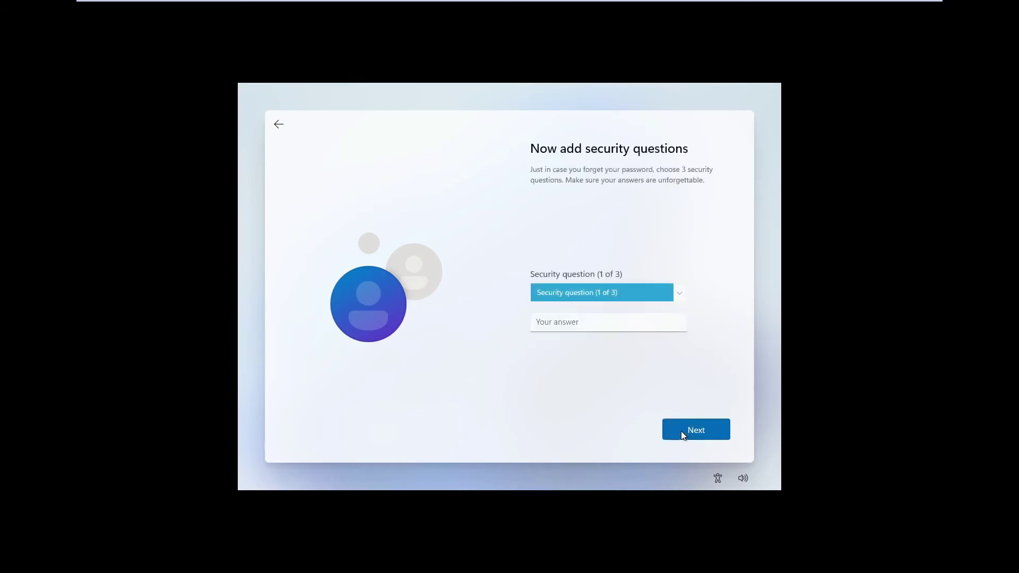
Step: Choose the birth-city and childhood-nickname security questions and enter their answers
{"action": "left_click", "coordinate": [617, 291]}
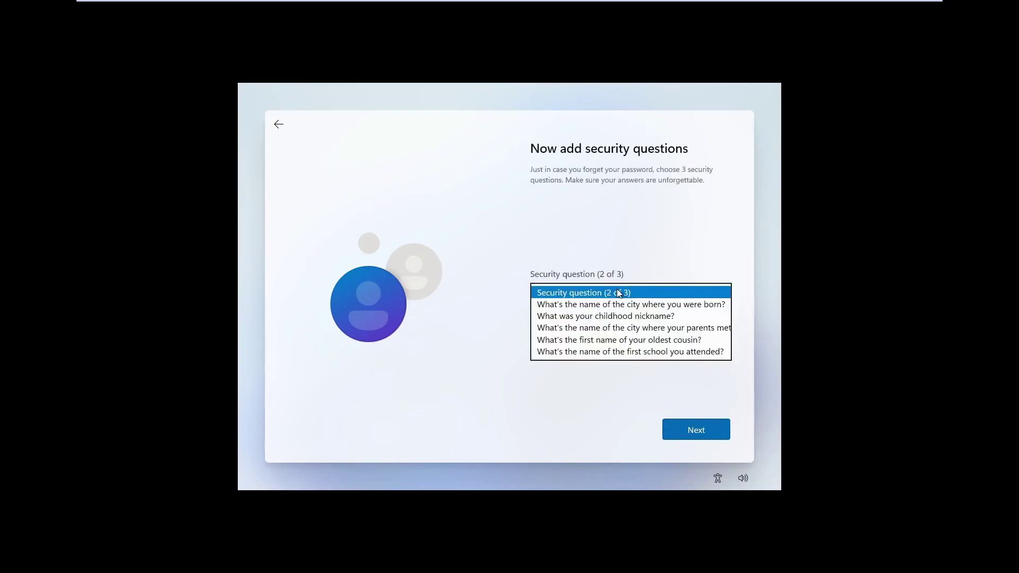
{"action": "left_click", "coordinate": [606, 308]}
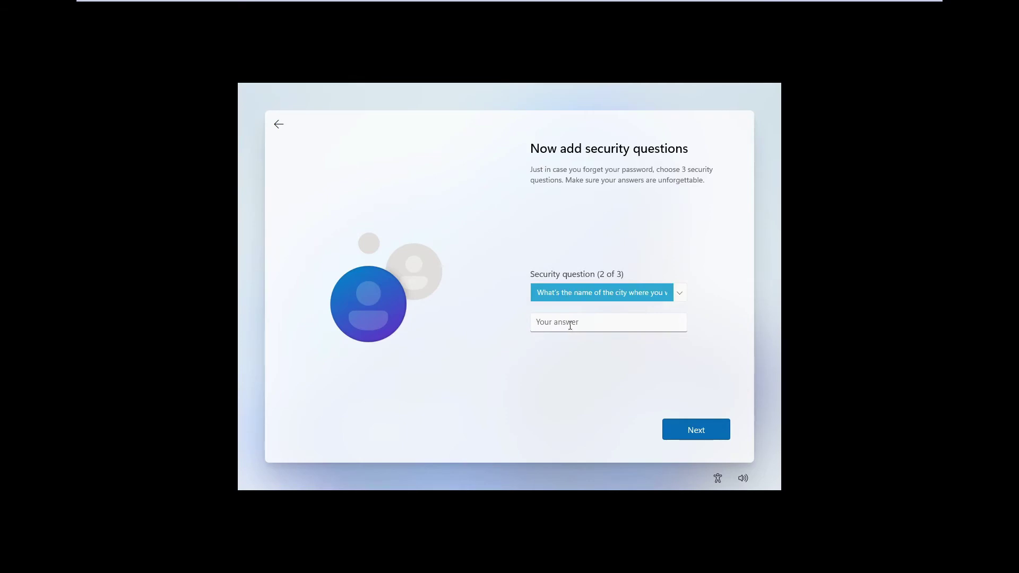
{"action": "left_click", "coordinate": [570, 324]}
{"action": "type", "text": "none"}
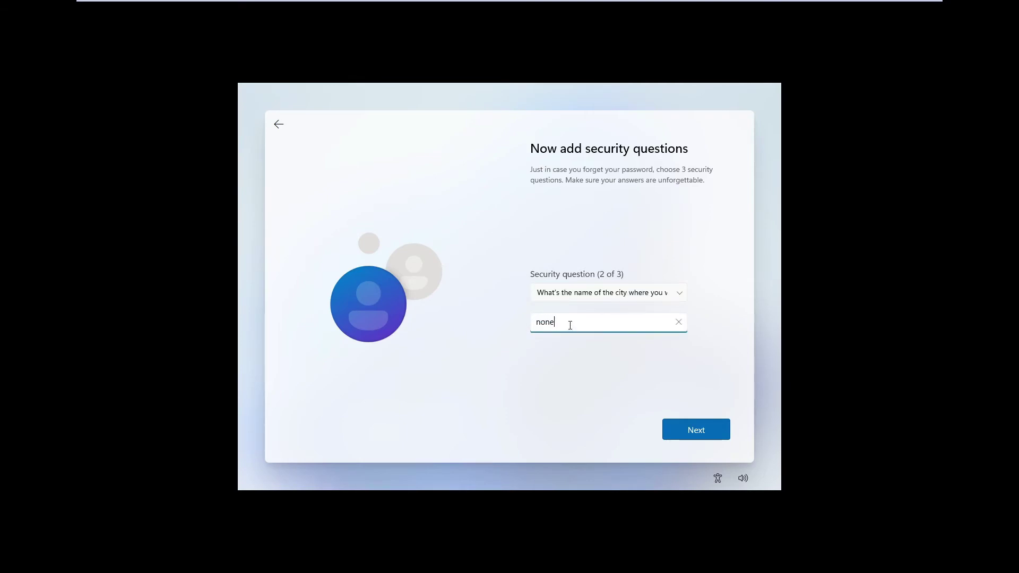
{"action": "left_click", "coordinate": [693, 431]}
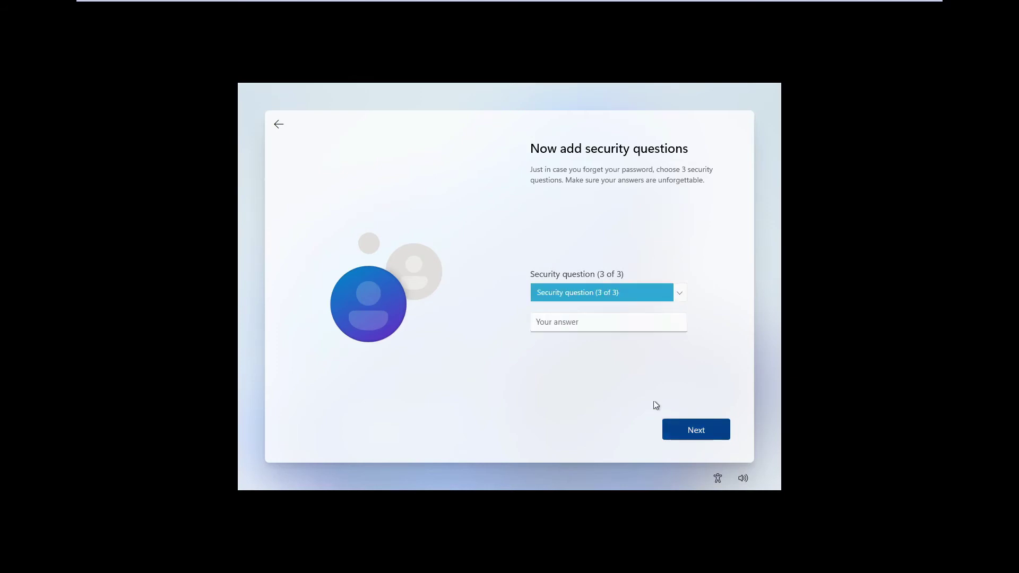
{"action": "left_click", "coordinate": [593, 293]}
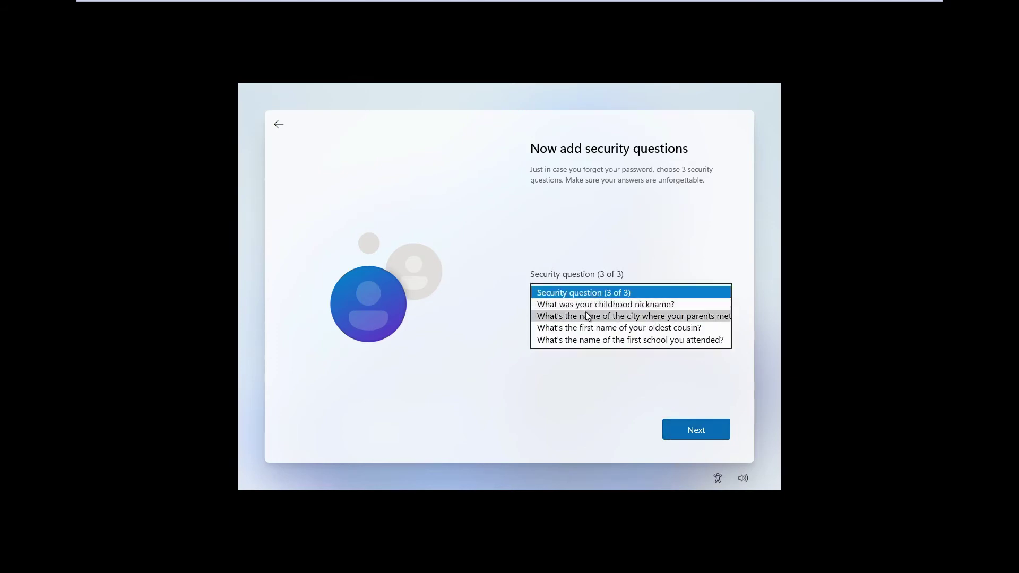
{"action": "left_click", "coordinate": [590, 304]}
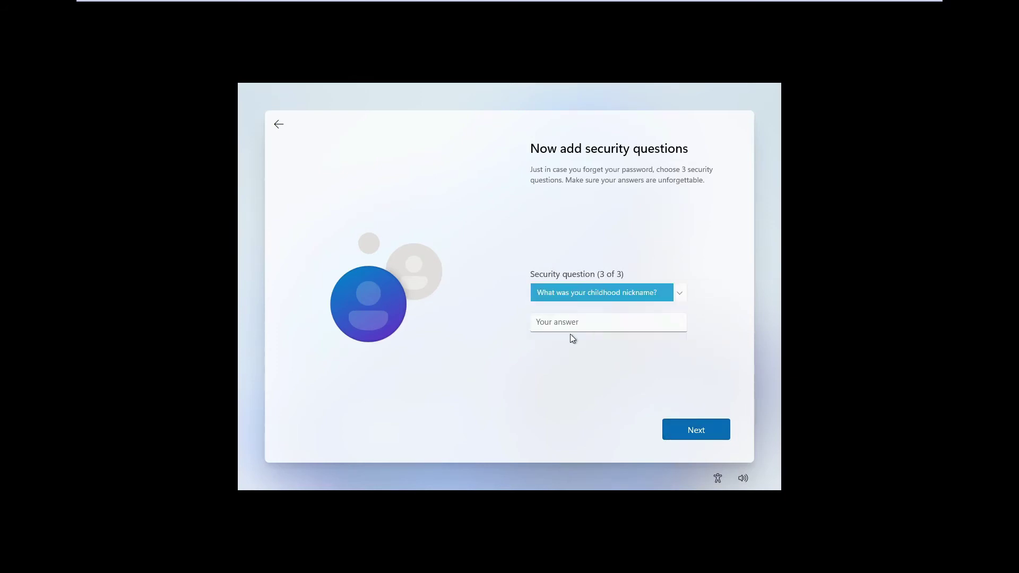
{"action": "left_click", "coordinate": [578, 322]}
{"action": "type", "text": "none"}
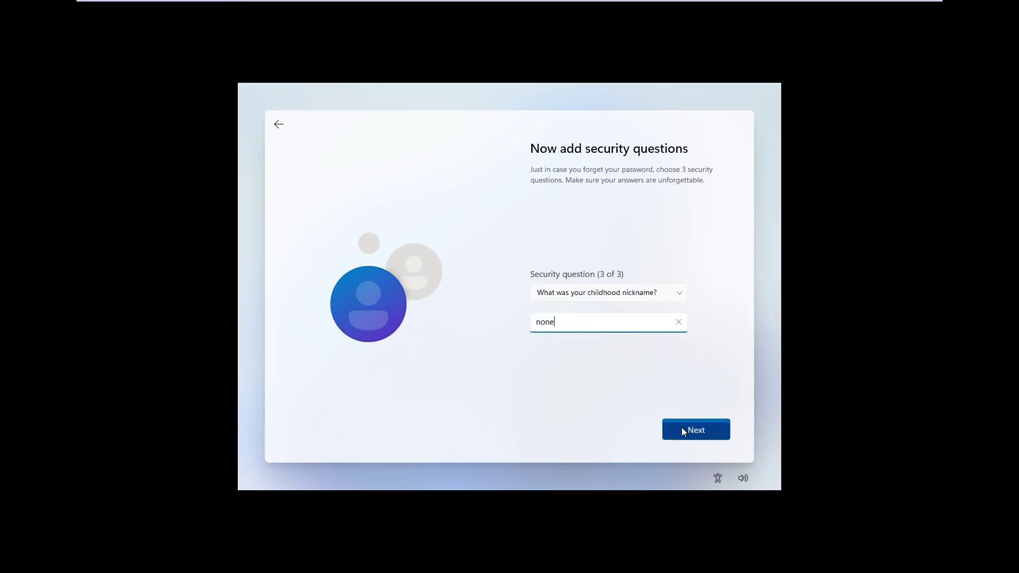
{"action": "left_click", "coordinate": [685, 428]}
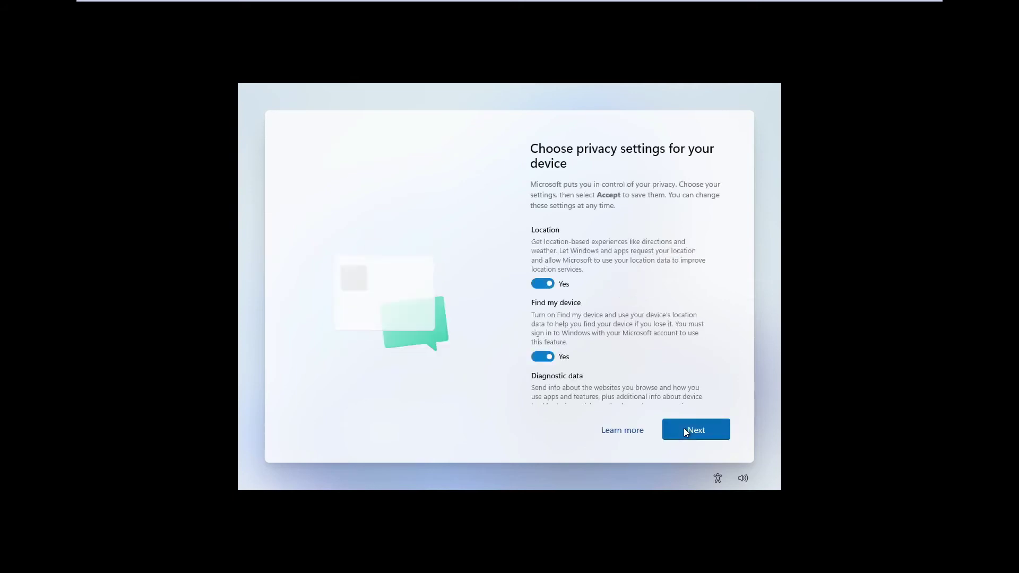
Step: Switch off Location, Find my device, optional diagnostics, inking, tailored experiences and Advertising ID, then accept
{"action": "left_click", "coordinate": [542, 285]}
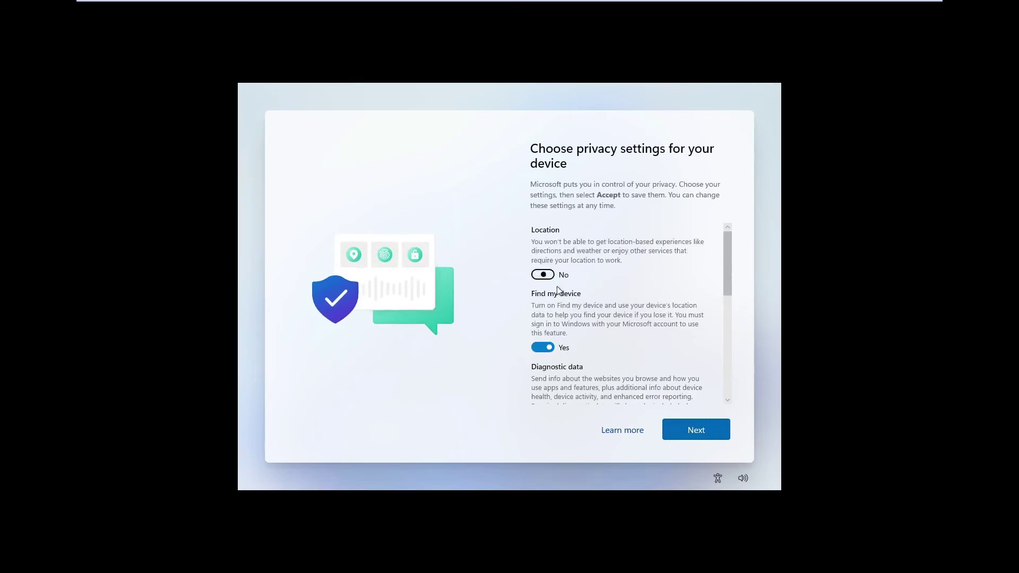
{"action": "left_click", "coordinate": [535, 348]}
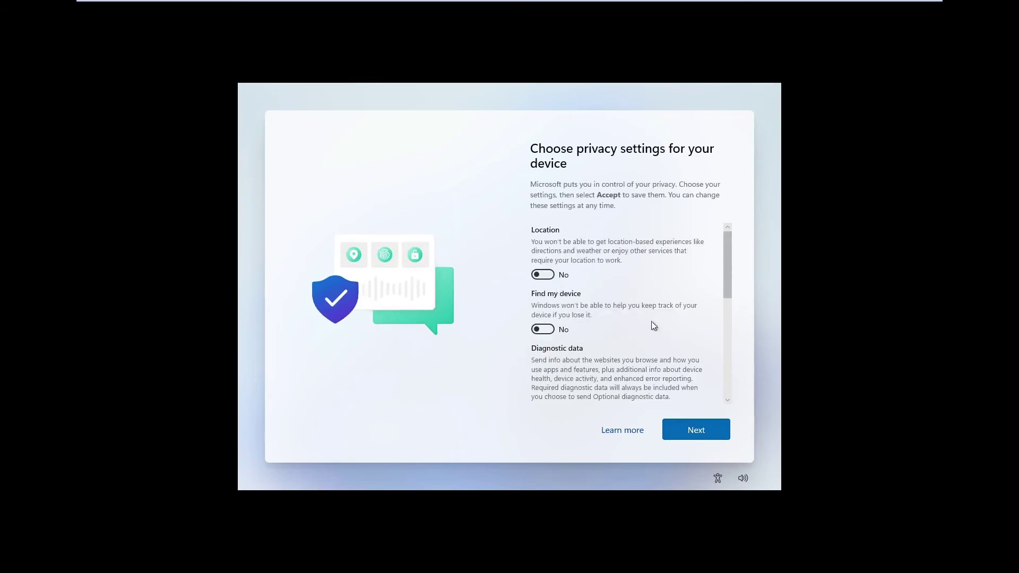
{"action": "left_click", "coordinate": [680, 430]}
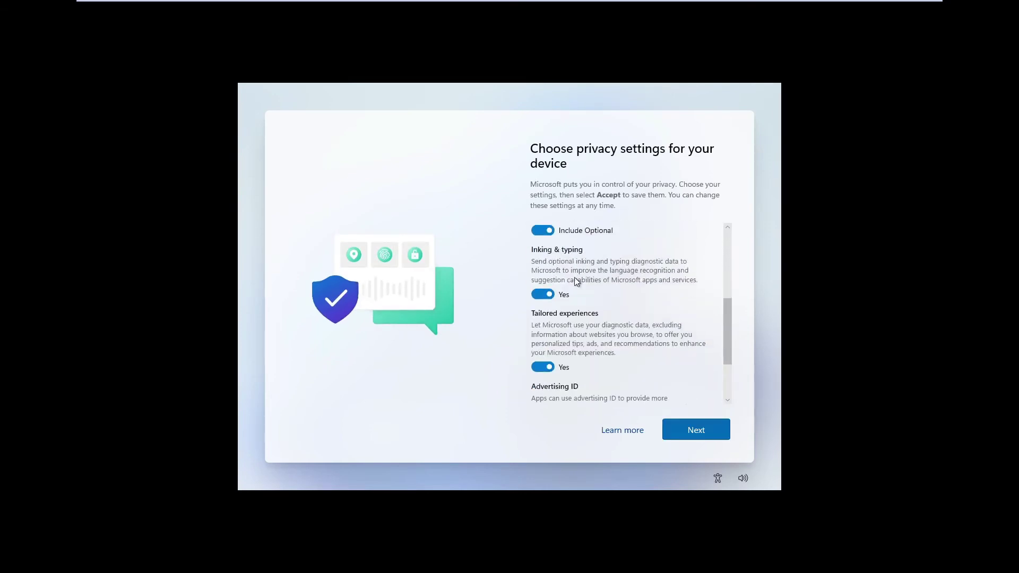
{"action": "left_click", "coordinate": [537, 231]}
{"action": "left_click", "coordinate": [537, 295]}
{"action": "left_click", "coordinate": [536, 369]}
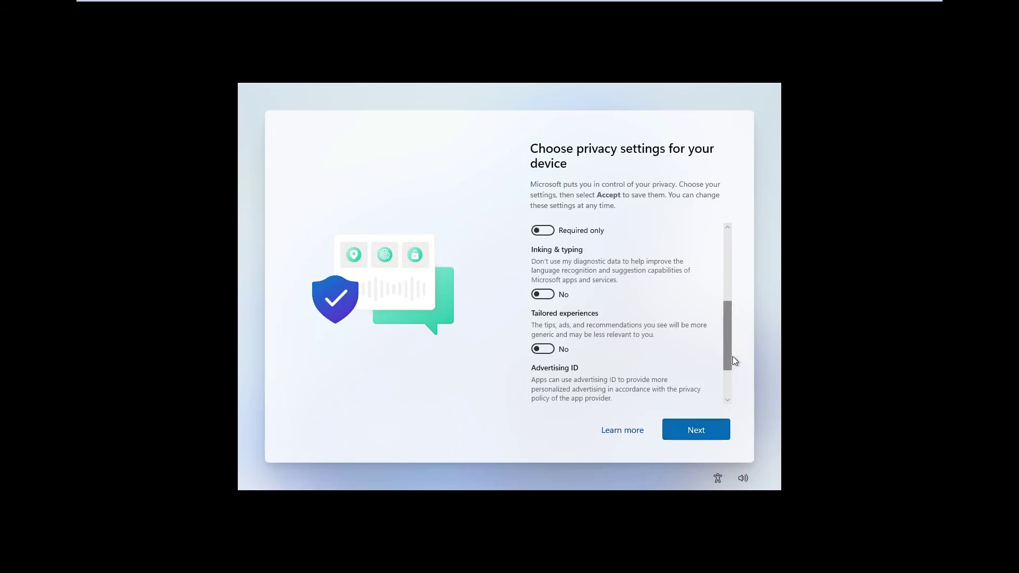
{"action": "left_click_drag", "start_coordinate": [722, 361], "coordinate": [722, 375]}
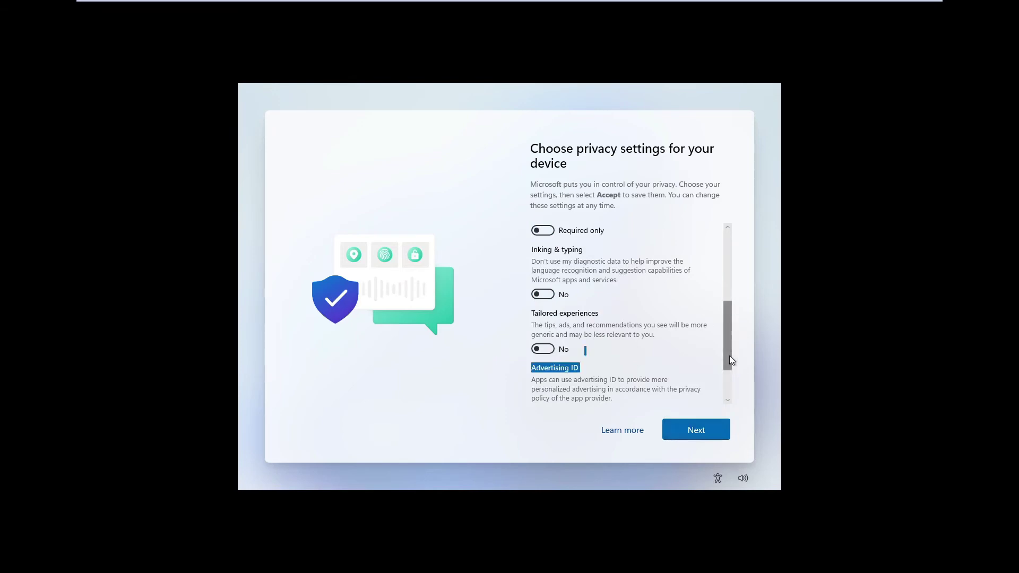
{"action": "scroll", "coordinate": [729, 356], "scroll_direction": "down", "scroll_amount": 2}
{"action": "left_click", "coordinate": [541, 346]}
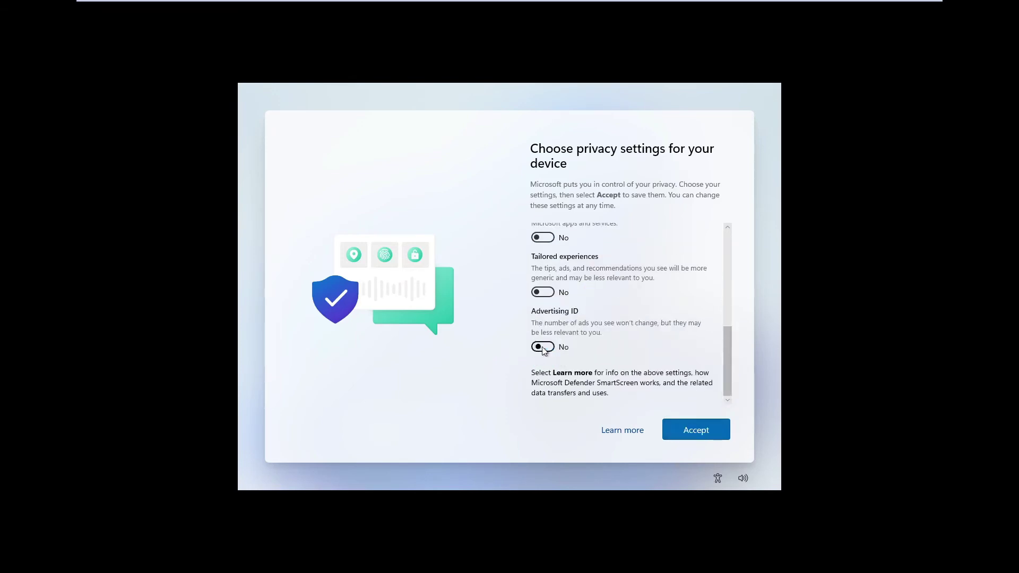
{"action": "left_click", "coordinate": [705, 434]}
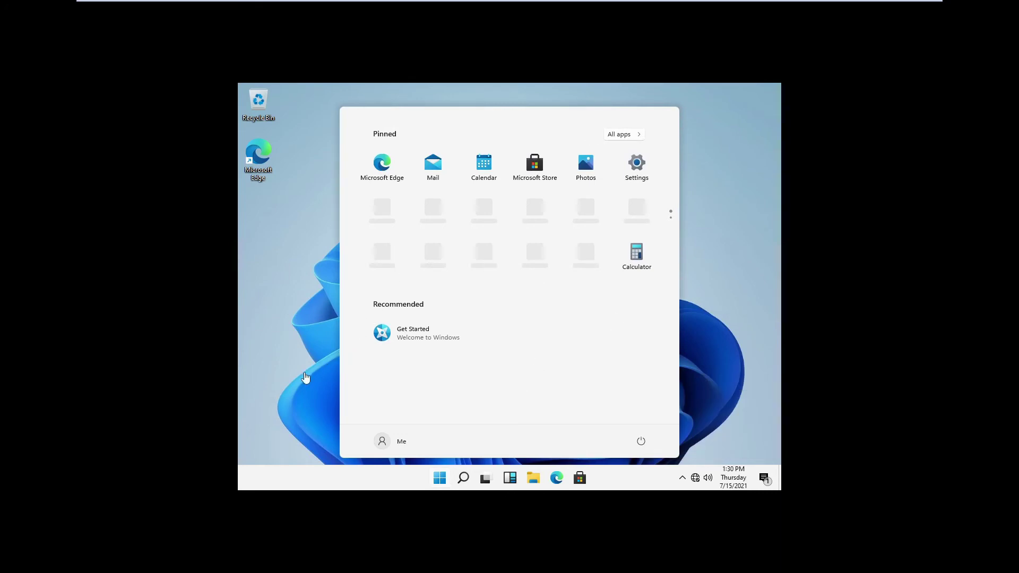
Step: Exit full screen and confirm that the Windows installation is finished
{"action": "mouse_move", "coordinate": [552, 2]}
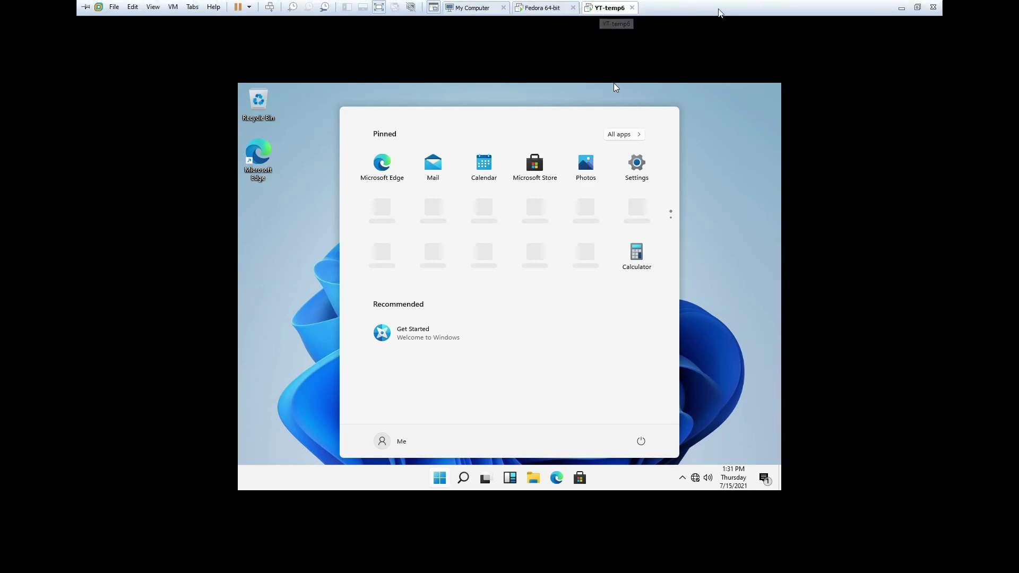
{"action": "key", "text": "ctrl+alt+Return"}
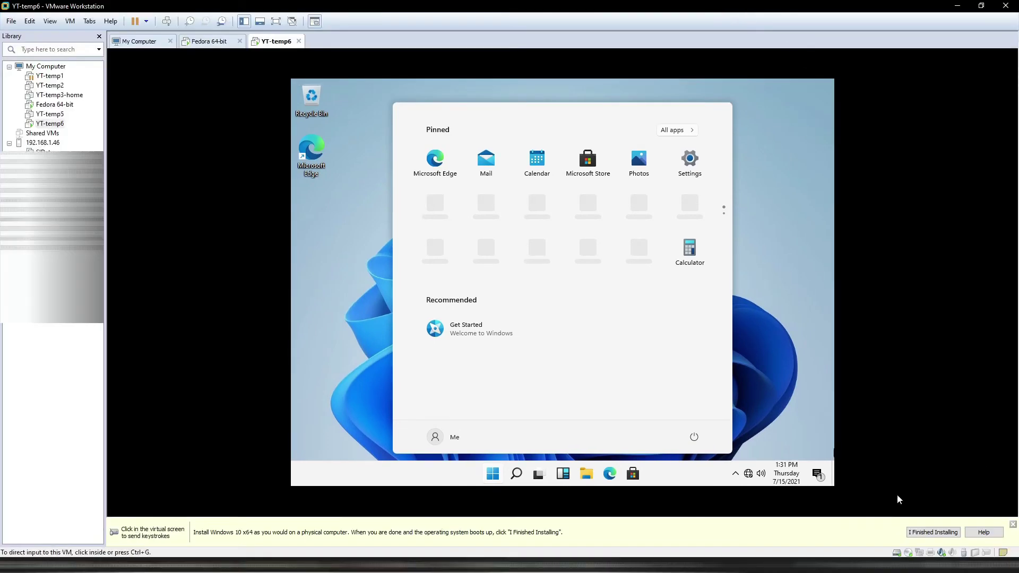
{"action": "left_click", "coordinate": [453, 483]}
{"action": "key", "text": "ctrl+alt"}
{"action": "left_click", "coordinate": [929, 533]}
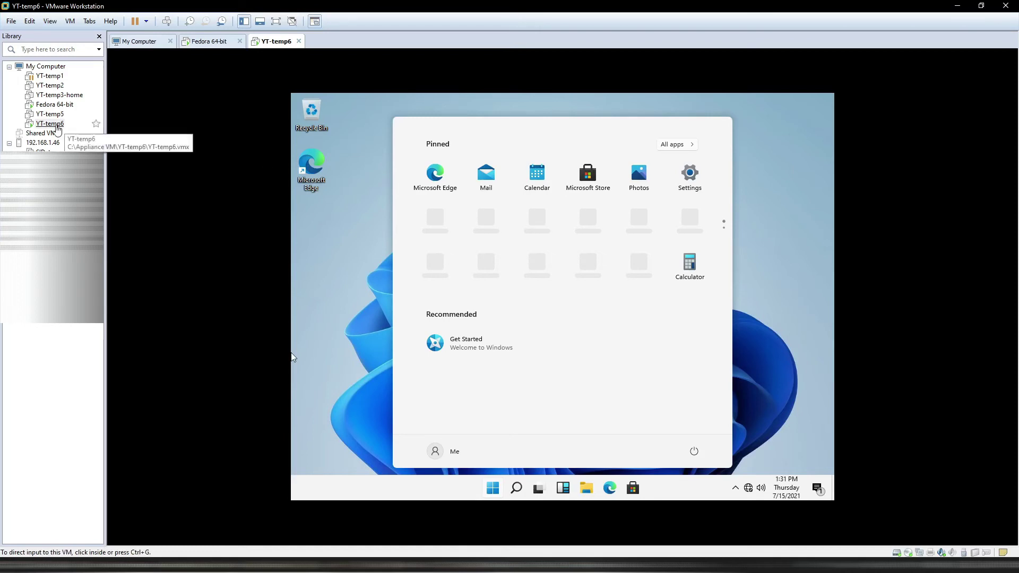
Step: Start Install VMware Tools for YT-temp6 and open File Explorer in the guest
{"action": "right_click", "coordinate": [58, 127]}
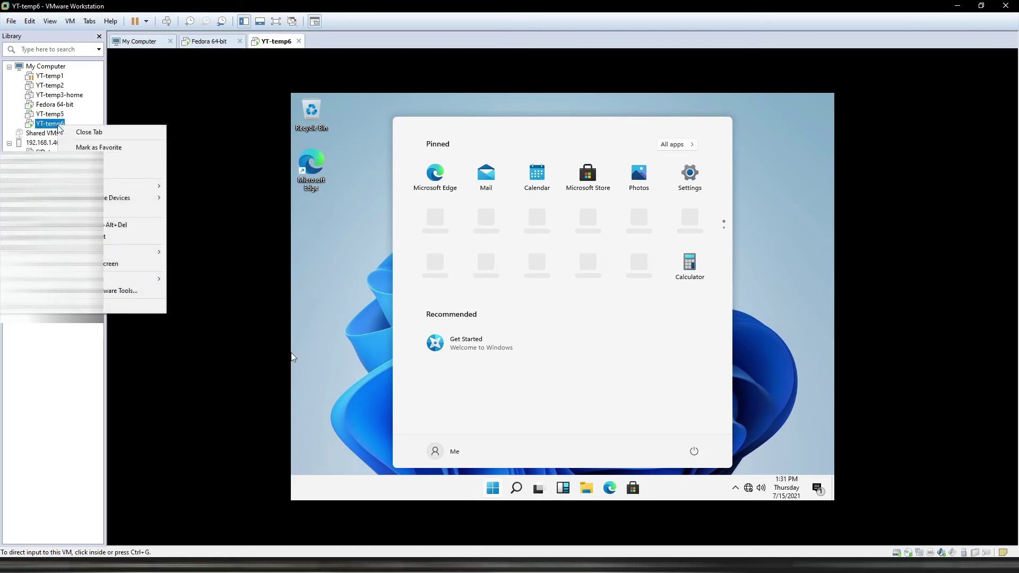
{"action": "left_click", "coordinate": [125, 290]}
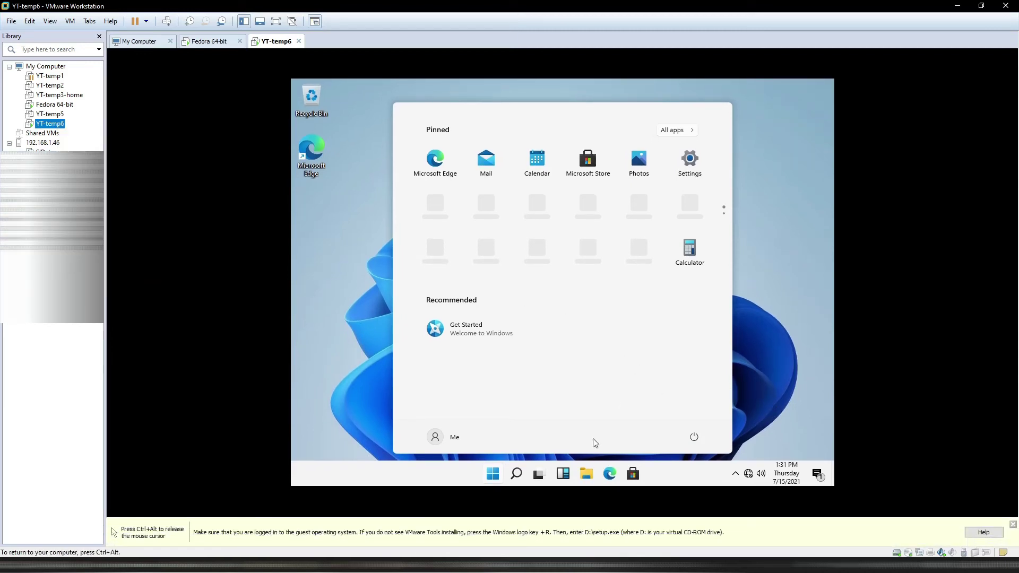
{"action": "left_click", "coordinate": [586, 477]}
{"action": "key", "text": "ctrl+alt"}
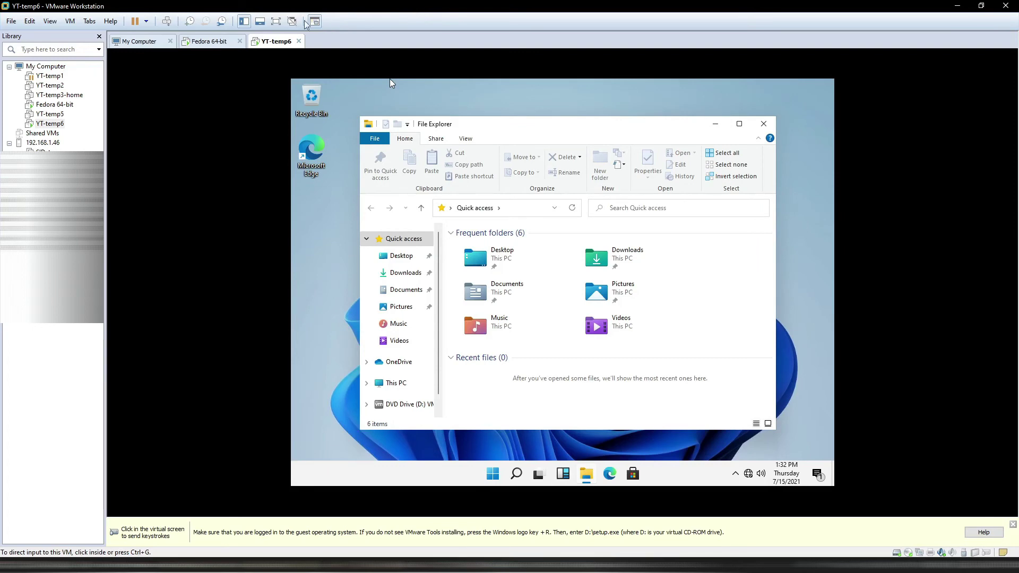
Step: In full screen, run setup64 from the VMware Tools DVD drive and allow it through UAC
{"action": "left_click", "coordinate": [276, 21]}
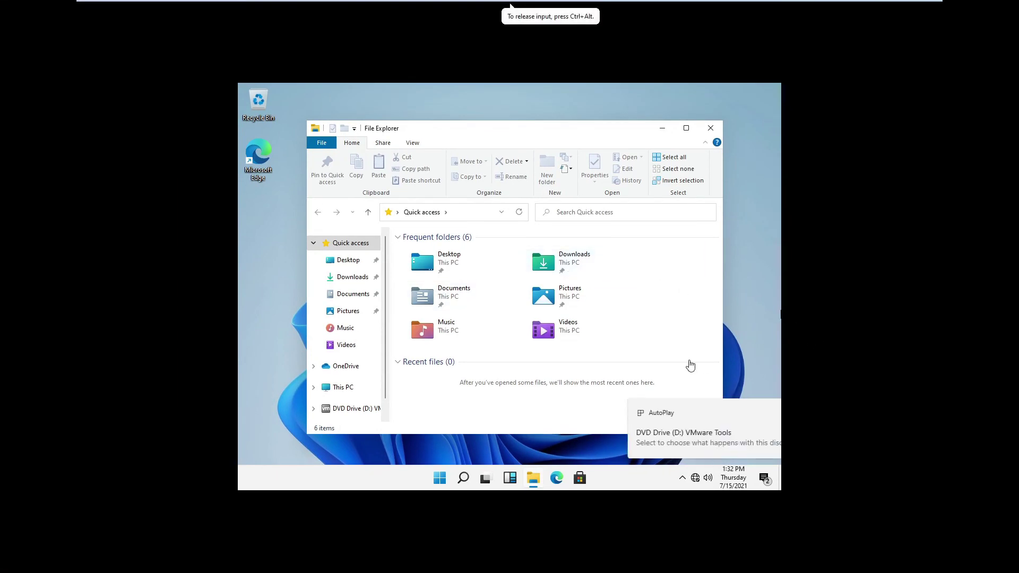
{"action": "left_click", "coordinate": [355, 409]}
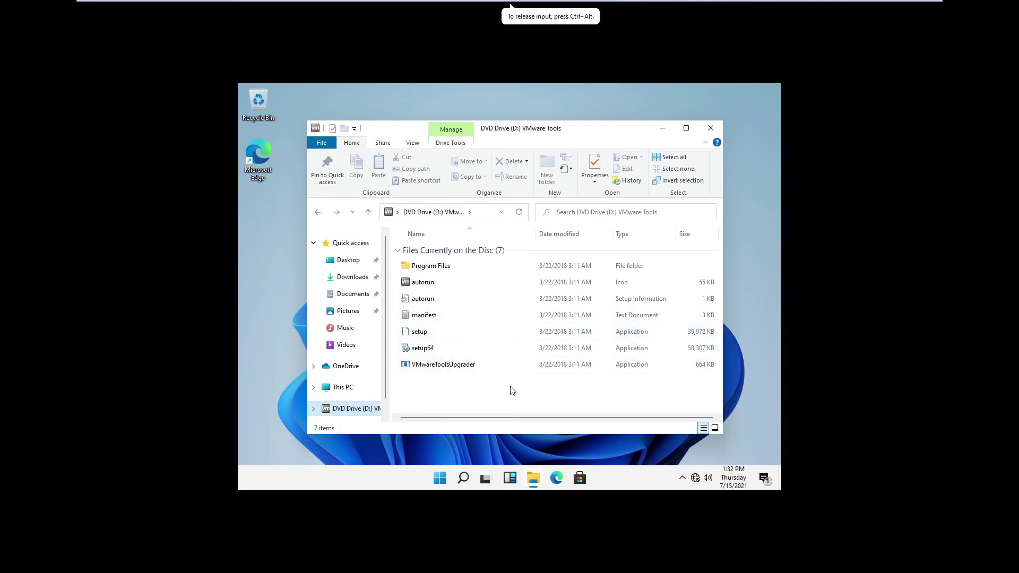
{"action": "double_click", "coordinate": [423, 348]}
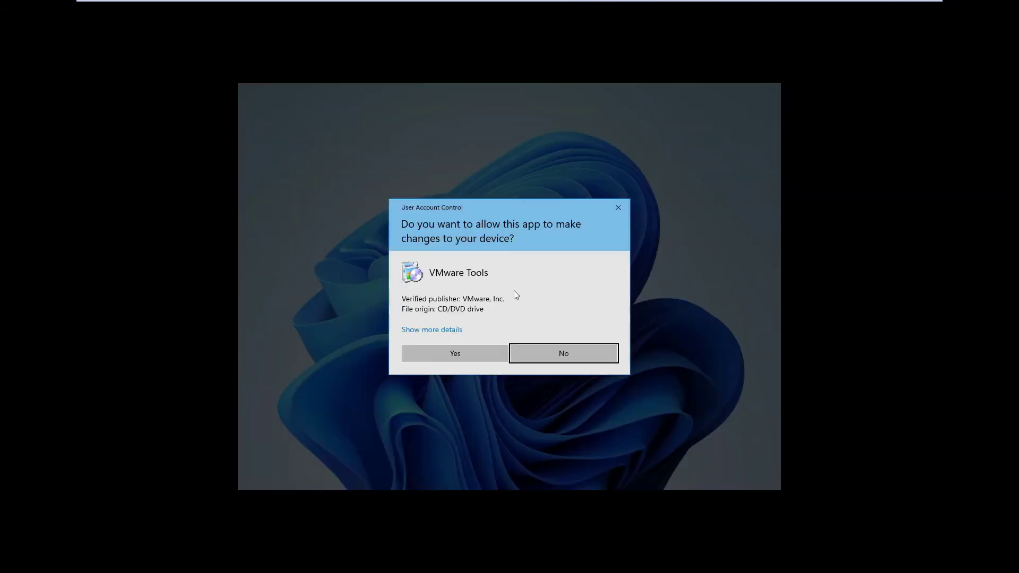
{"action": "left_click", "coordinate": [449, 351]}
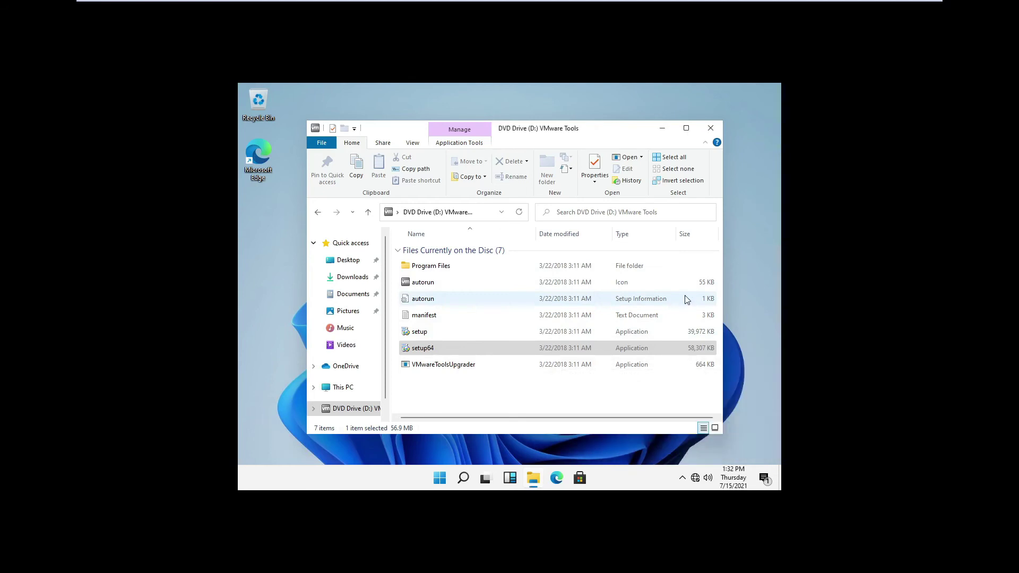
{"action": "left_click", "coordinate": [711, 128]}
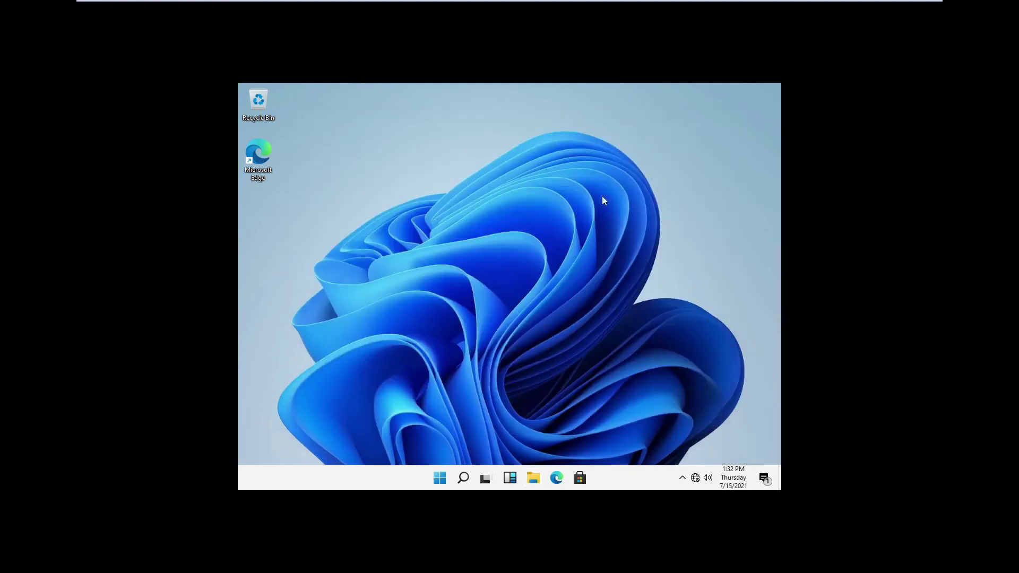
{"action": "left_click", "coordinate": [682, 480]}
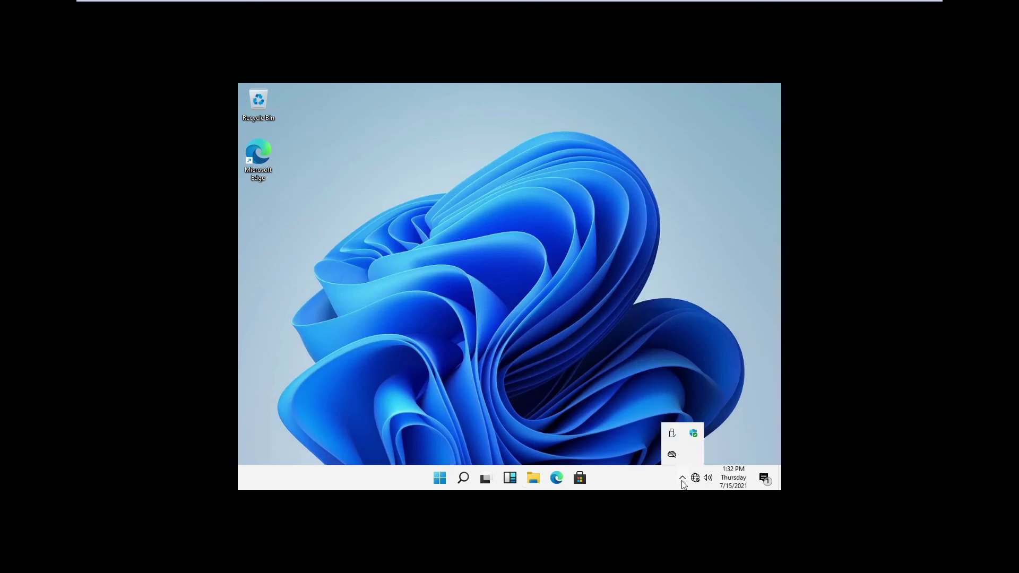
{"action": "left_click", "coordinate": [532, 431]}
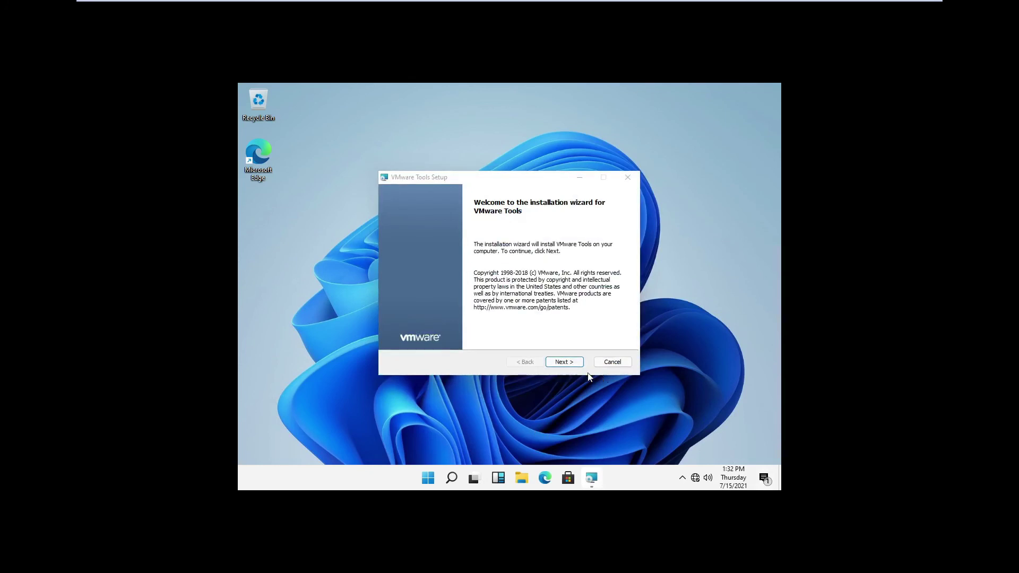
Step: Complete the VMware Tools wizard with the default setup type and finish the installation
{"action": "left_click", "coordinate": [564, 362]}
{"action": "left_click", "coordinate": [565, 363]}
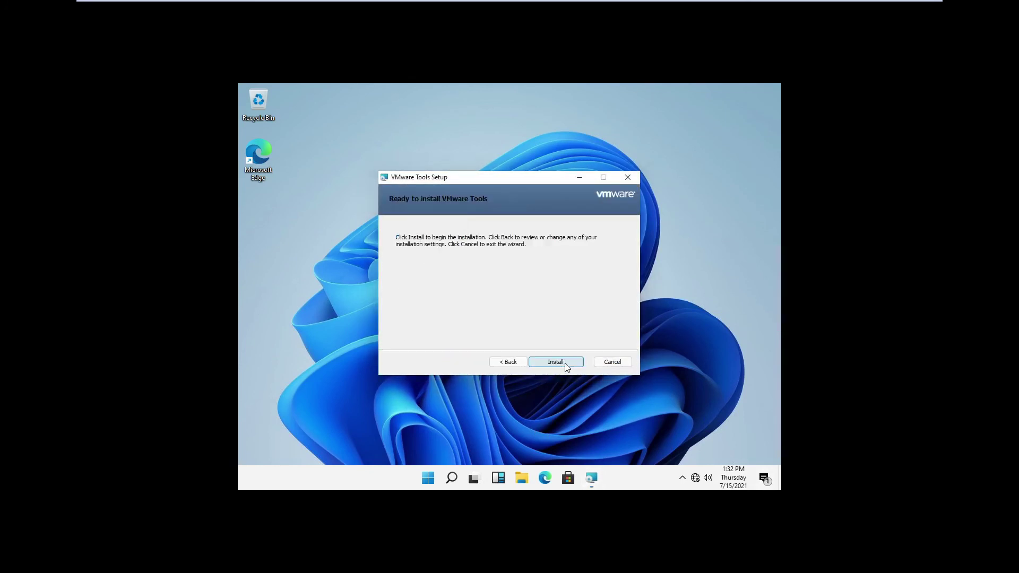
{"action": "left_click", "coordinate": [565, 363]}
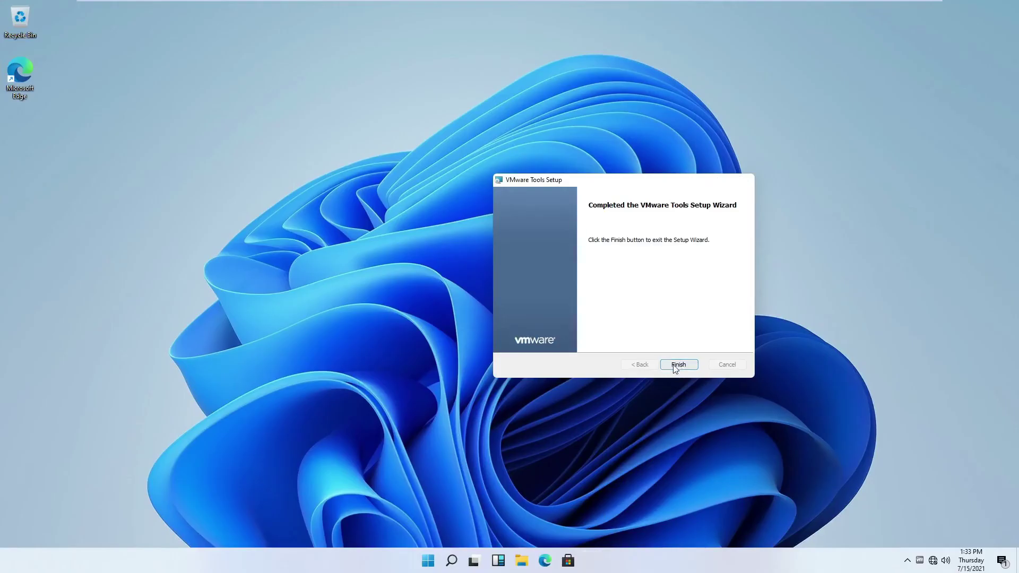
{"action": "left_click", "coordinate": [680, 367]}
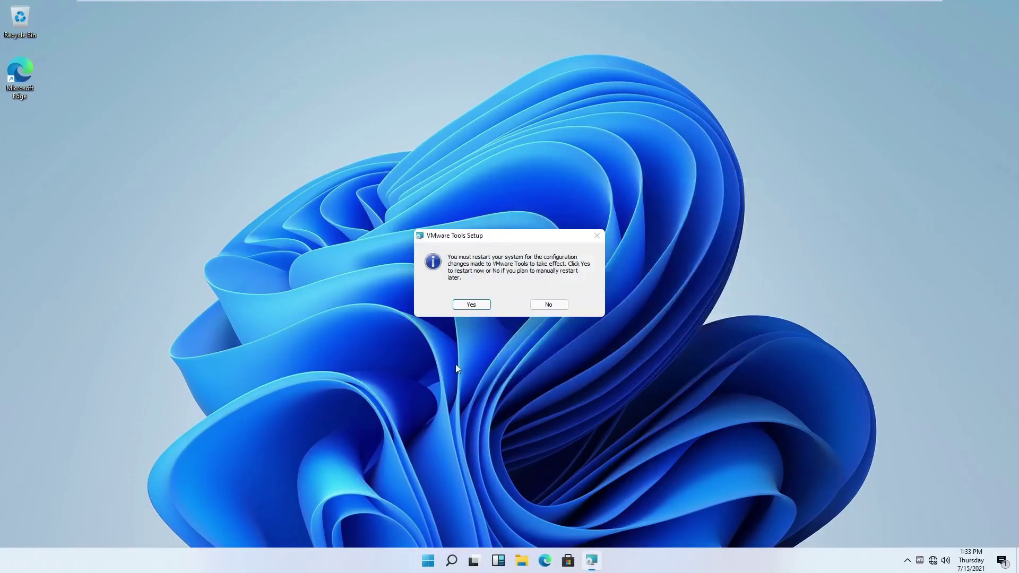
Step: Restart the guest now, then sign back in with the account password
{"action": "left_click", "coordinate": [474, 304]}
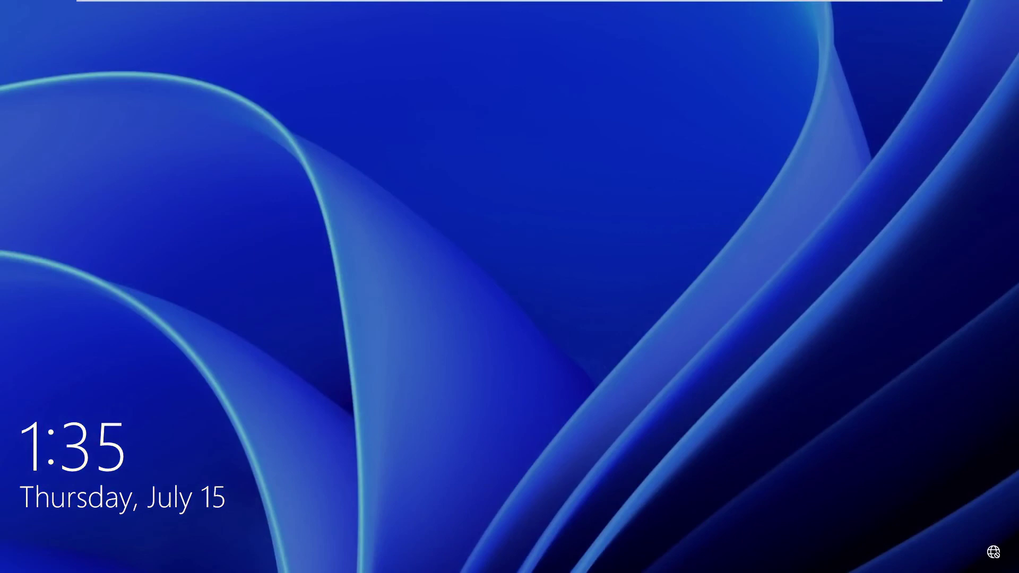
{"action": "left_click", "coordinate": [520, 325]}
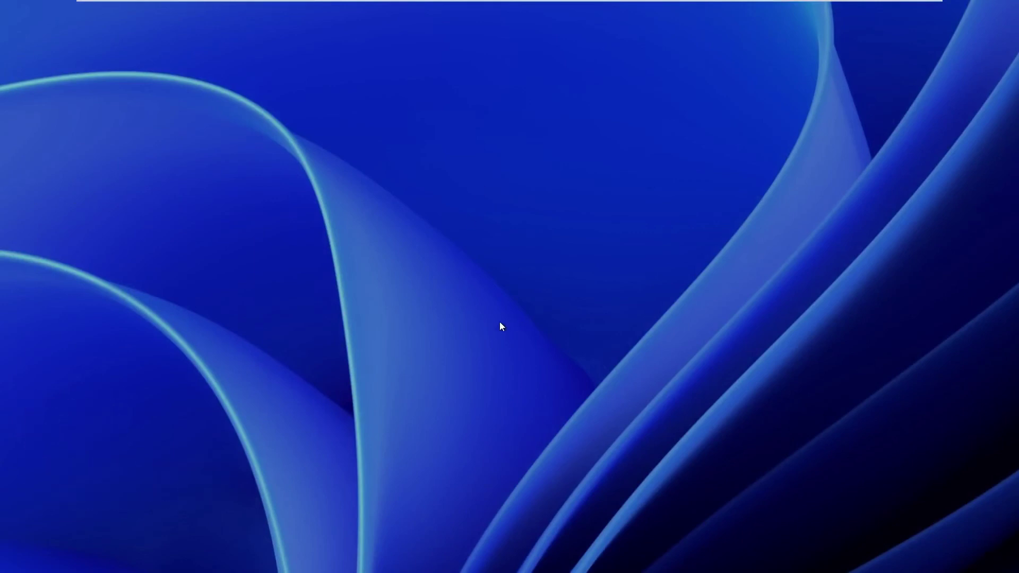
{"action": "type", "text": "•••••••••"}
{"action": "left_click", "coordinate": [577, 331]}
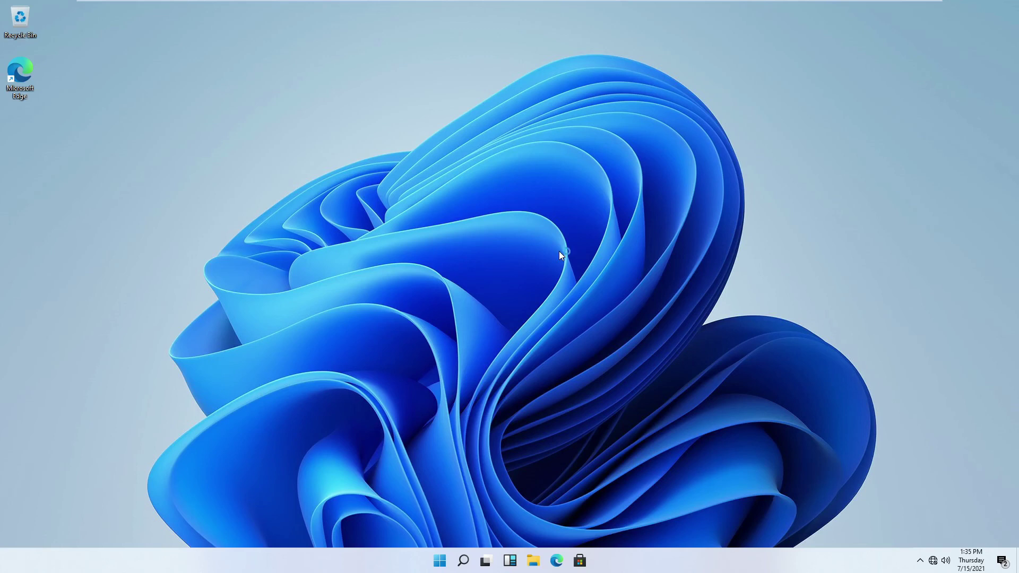
Step: Exit full screen, view the network adapter menu without changes, then return the guest to full screen
{"action": "mouse_move", "coordinate": [615, 6]}
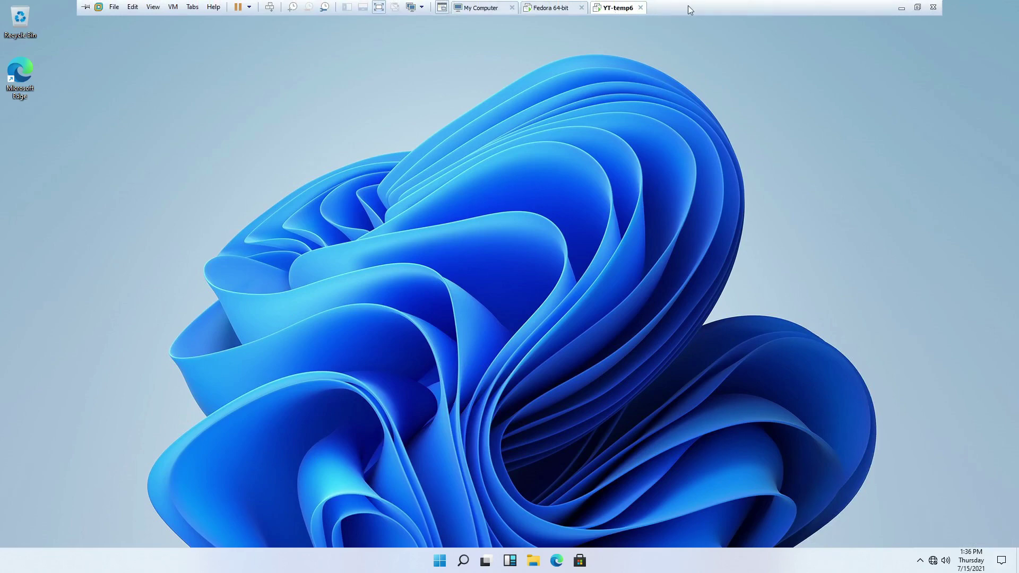
{"action": "key", "text": "ctrl+alt+Return"}
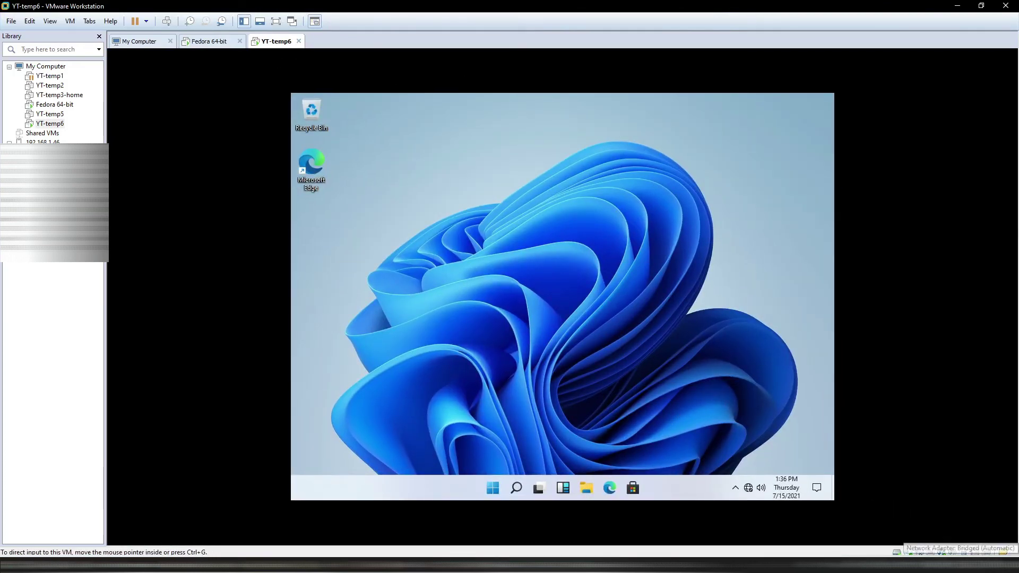
{"action": "left_click", "coordinate": [920, 552]}
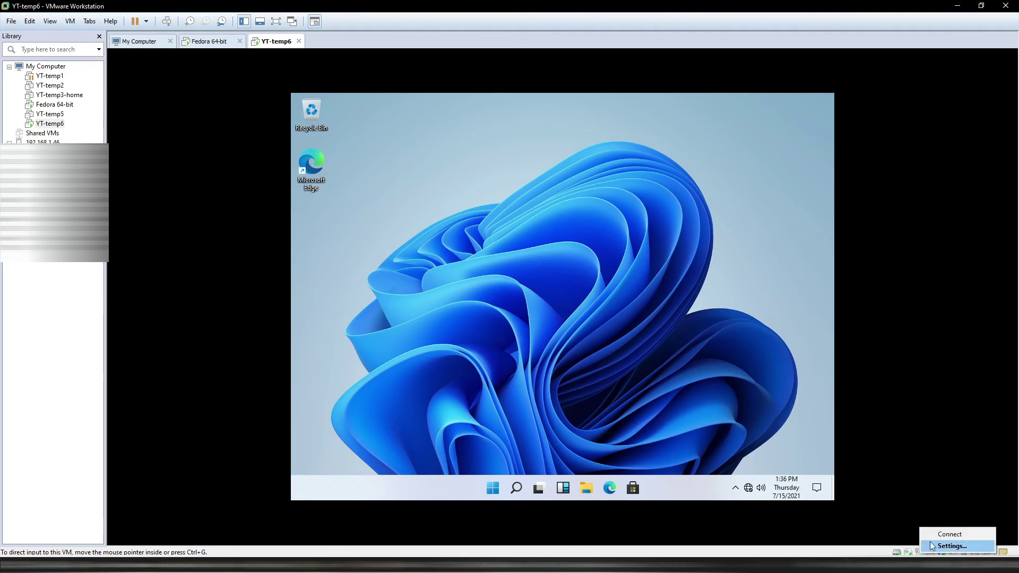
{"action": "left_click", "coordinate": [932, 547]}
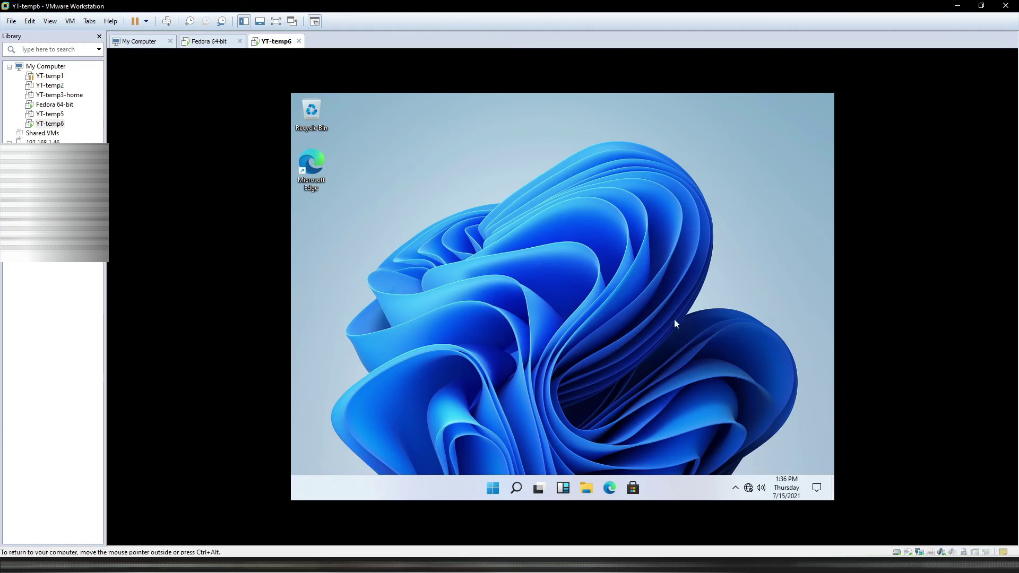
{"action": "left_click", "coordinate": [276, 23]}
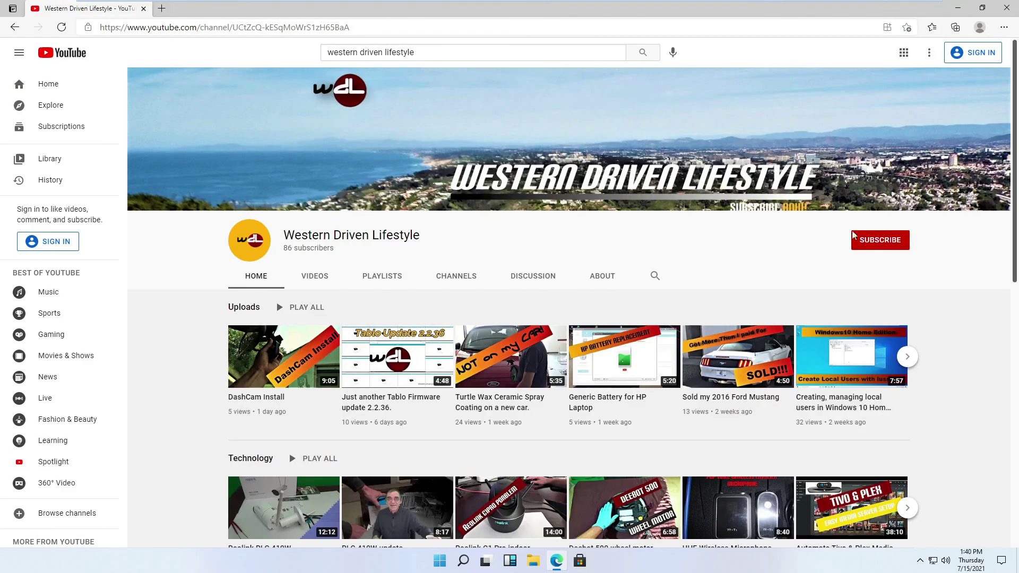
Step: Subscribe to the Western Driven Lifestyle YouTube channel in Edge
{"action": "left_click", "coordinate": [876, 245]}
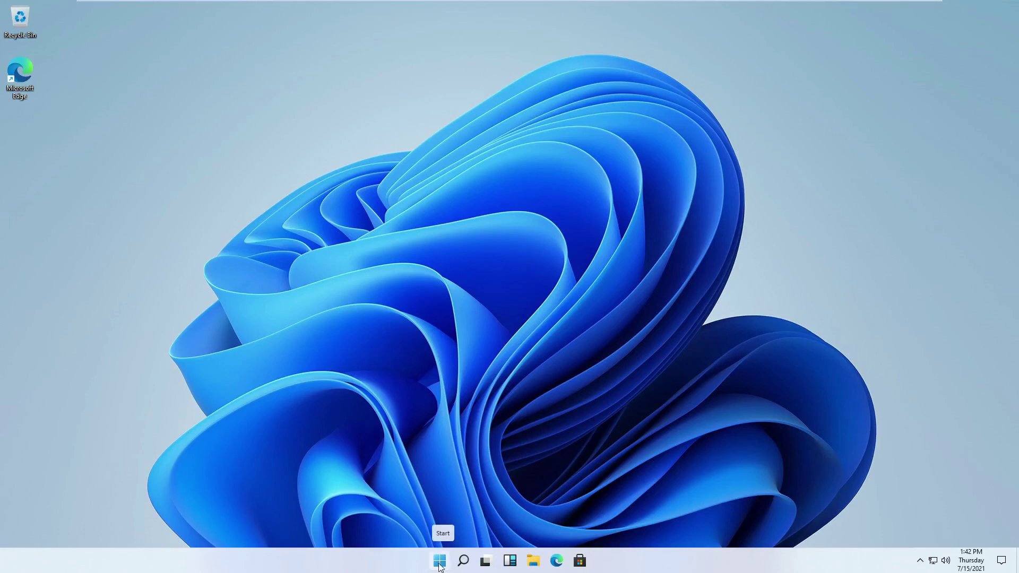
Step: Shut down the Windows 11 guest from the Start menu power options
{"action": "left_click", "coordinate": [439, 566]}
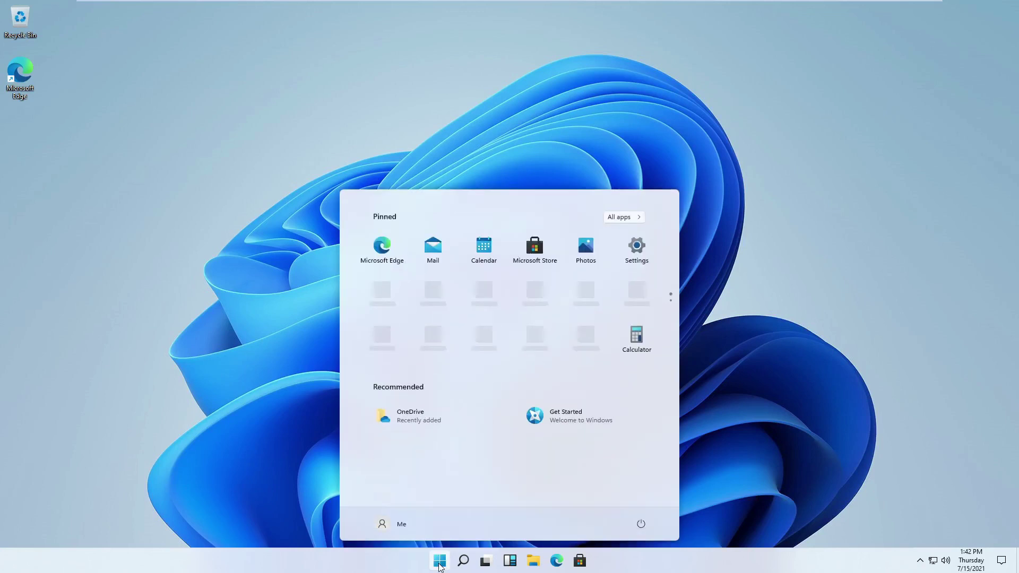
{"action": "left_click", "coordinate": [640, 525]}
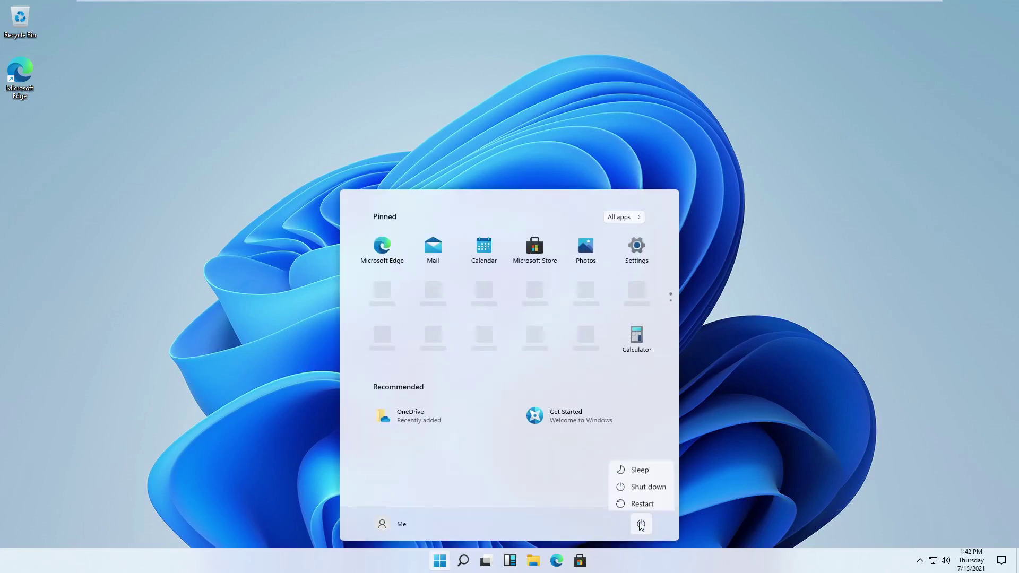
{"action": "left_click", "coordinate": [643, 485]}
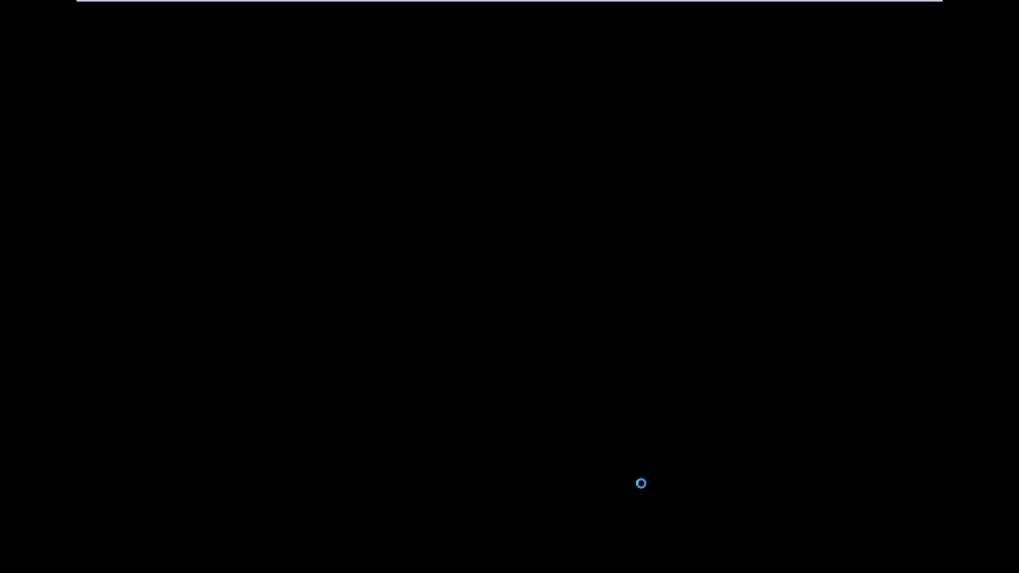